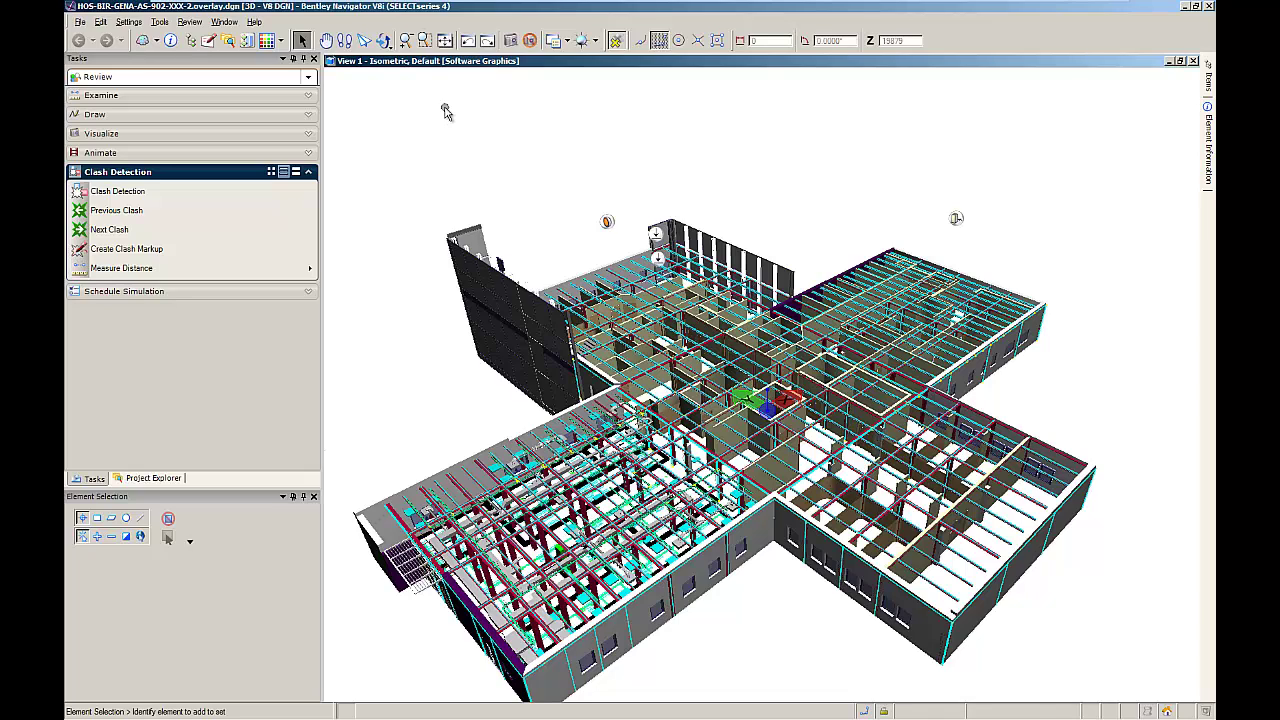
# Create clash job MECH-STRUCT with structural as Set A and mechanical as Set B, then process it
pyautogui.click(146, 197)
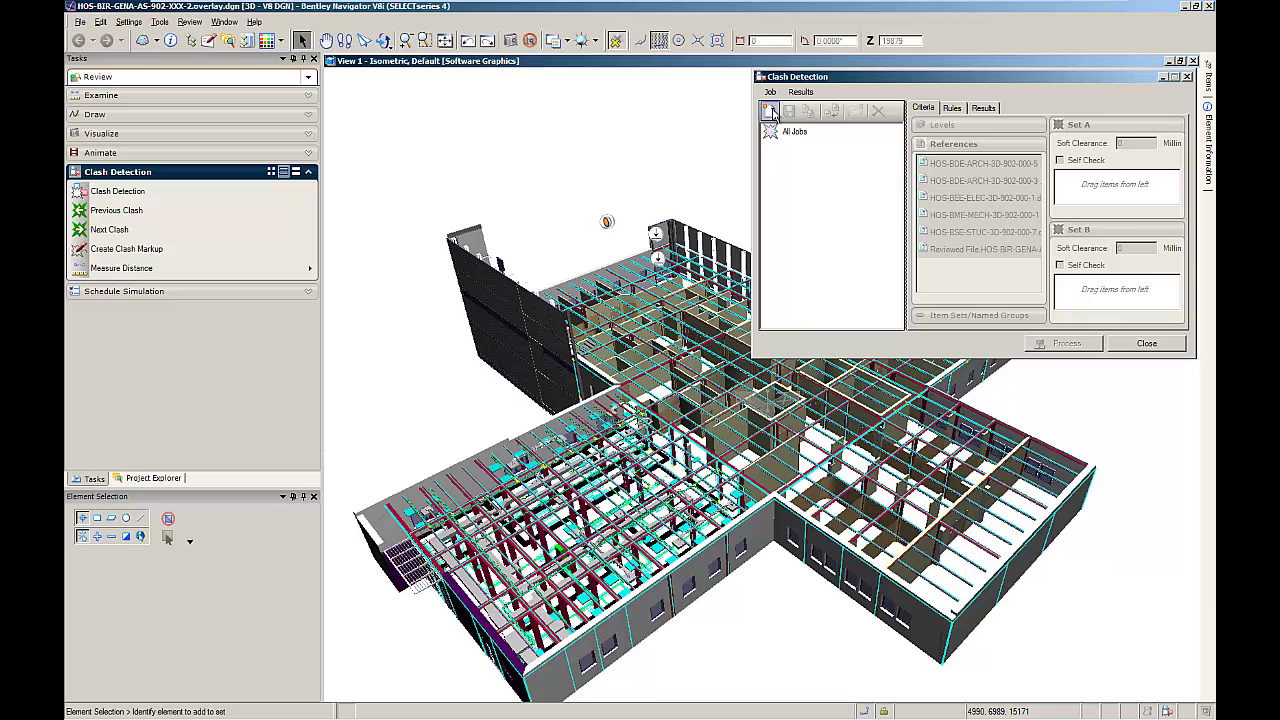
pyautogui.click(770, 111)
pyautogui.write('N')
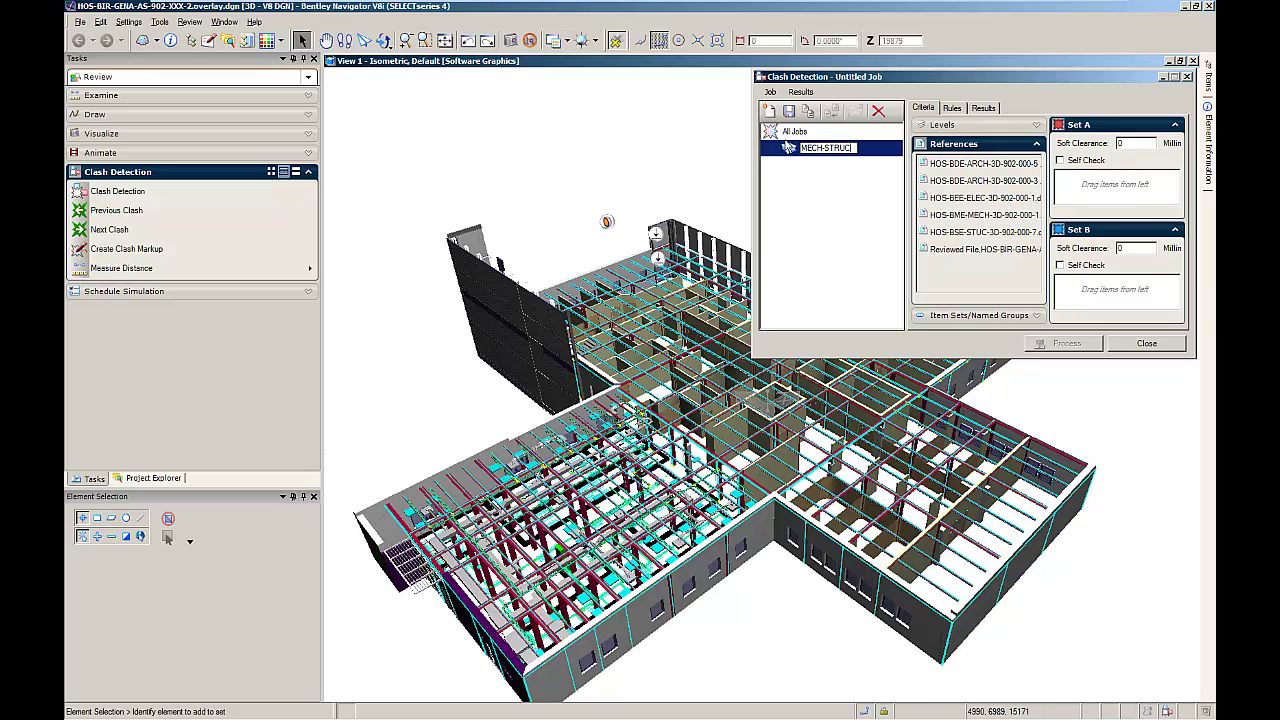
pyautogui.press('Return')
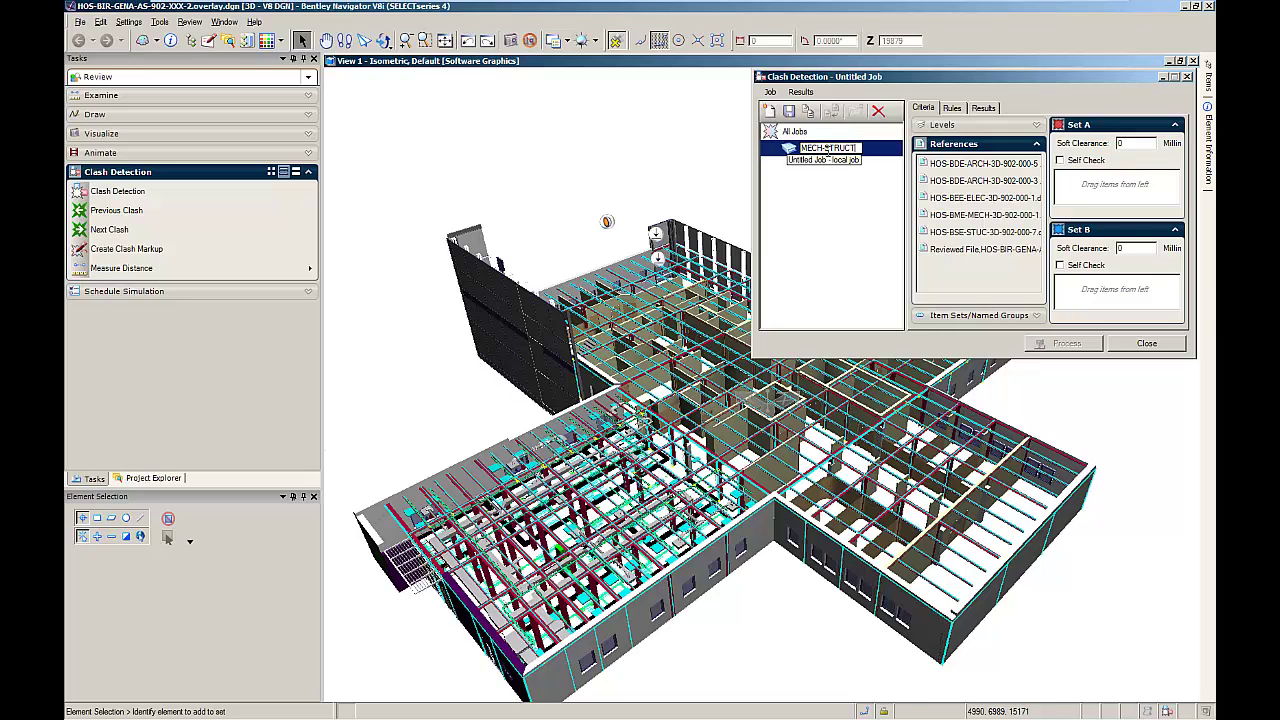
pyautogui.click(957, 232)
pyautogui.moveTo(957, 239); pyautogui.dragTo(1090, 197)
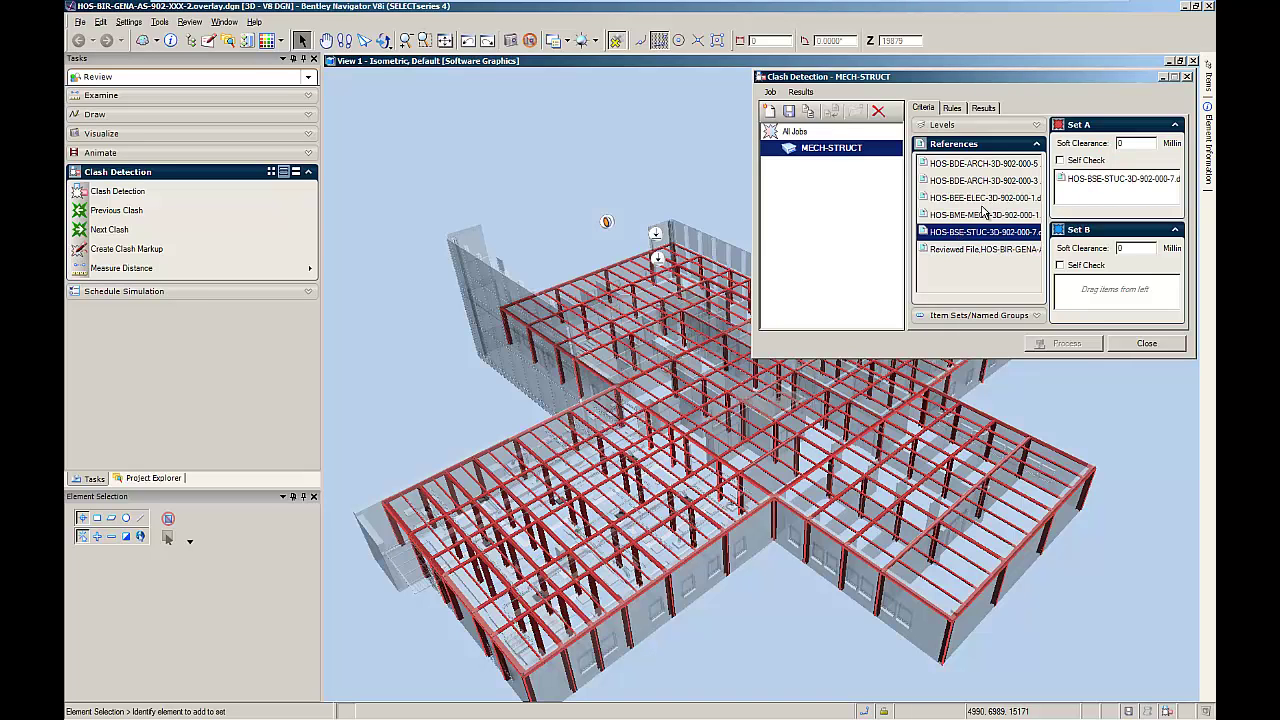
pyautogui.click(978, 216)
pyautogui.moveTo(978, 218); pyautogui.dragTo(1078, 292)
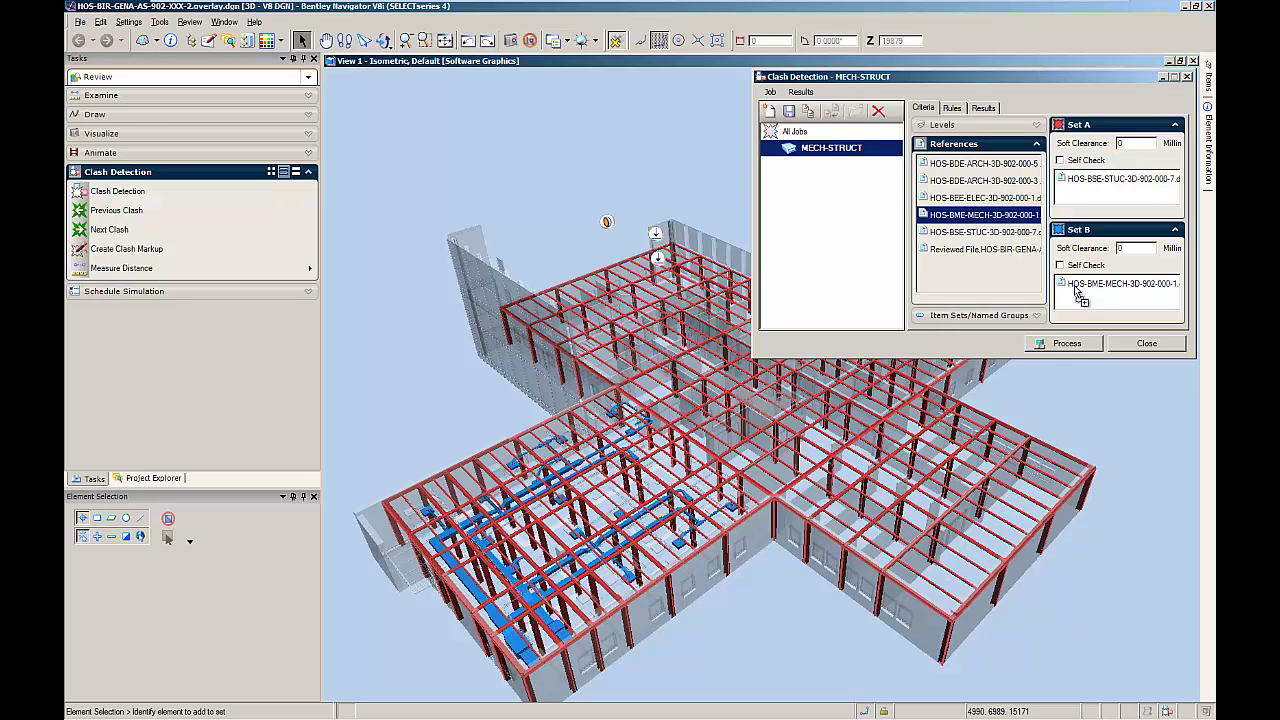
pyautogui.click(1062, 345)
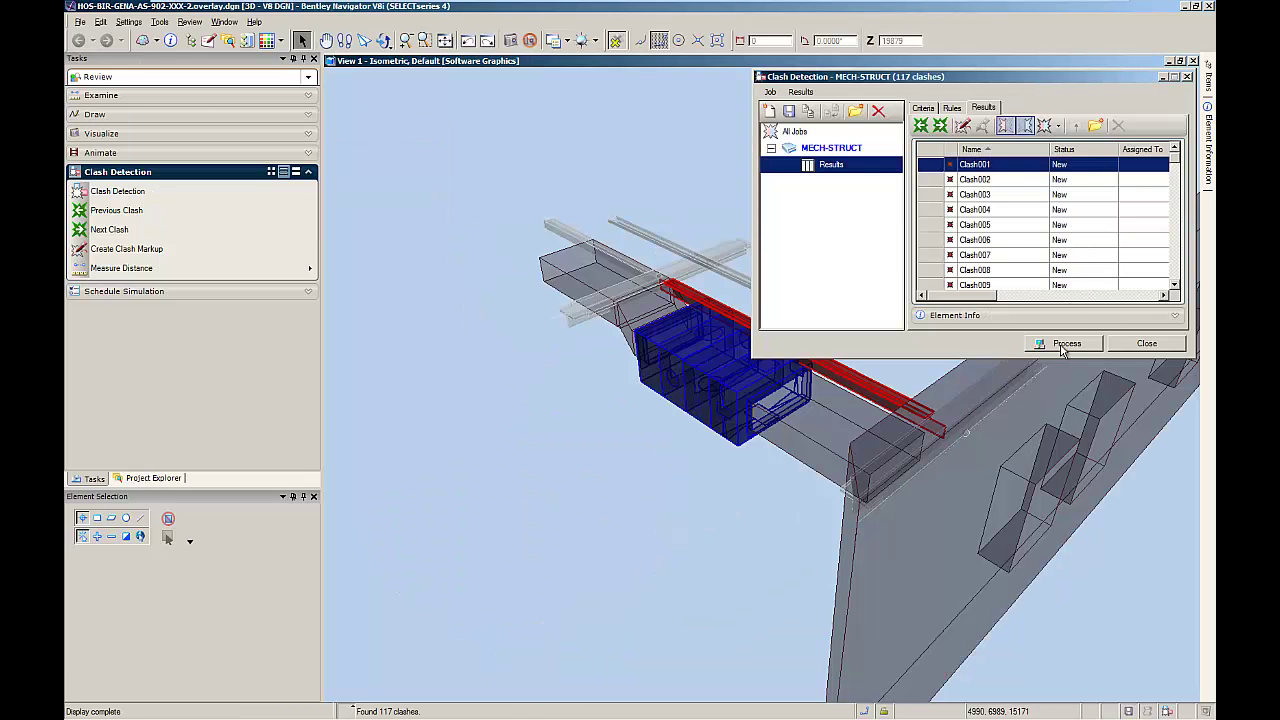
# Create clash markups for Clash002 and Clash003, then close clash detection
pyautogui.click(930, 181)
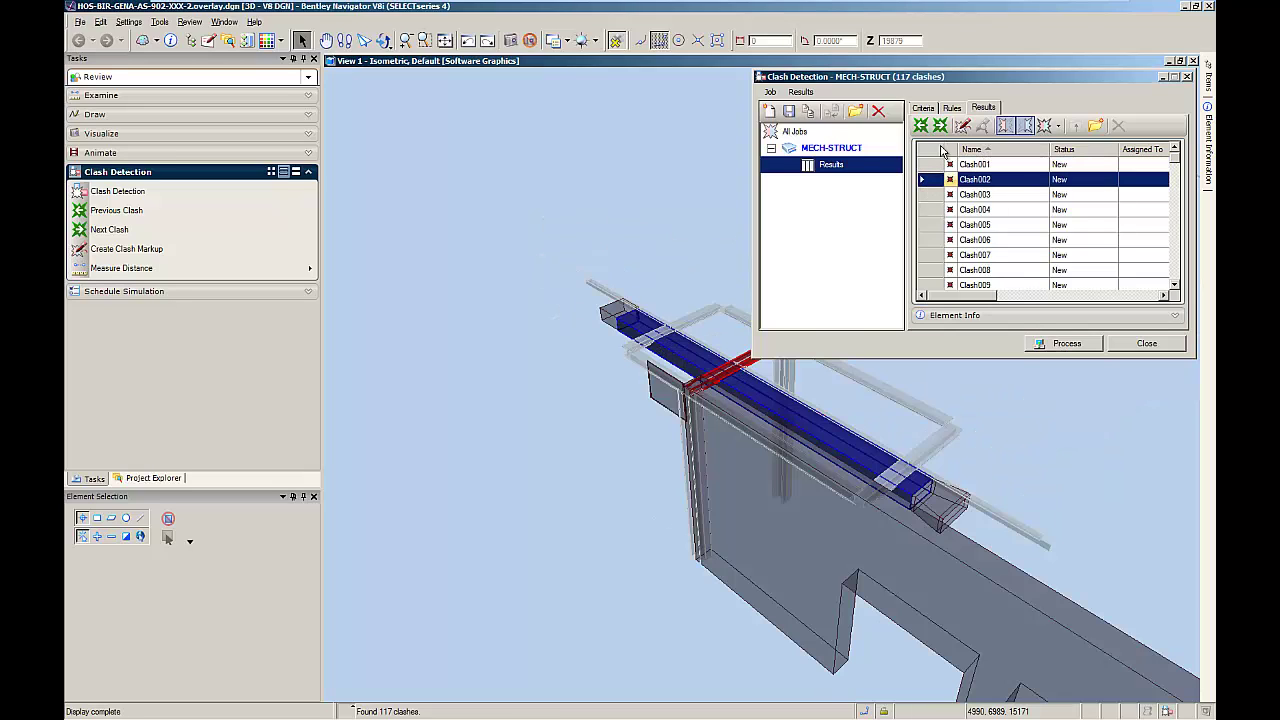
pyautogui.click(962, 127)
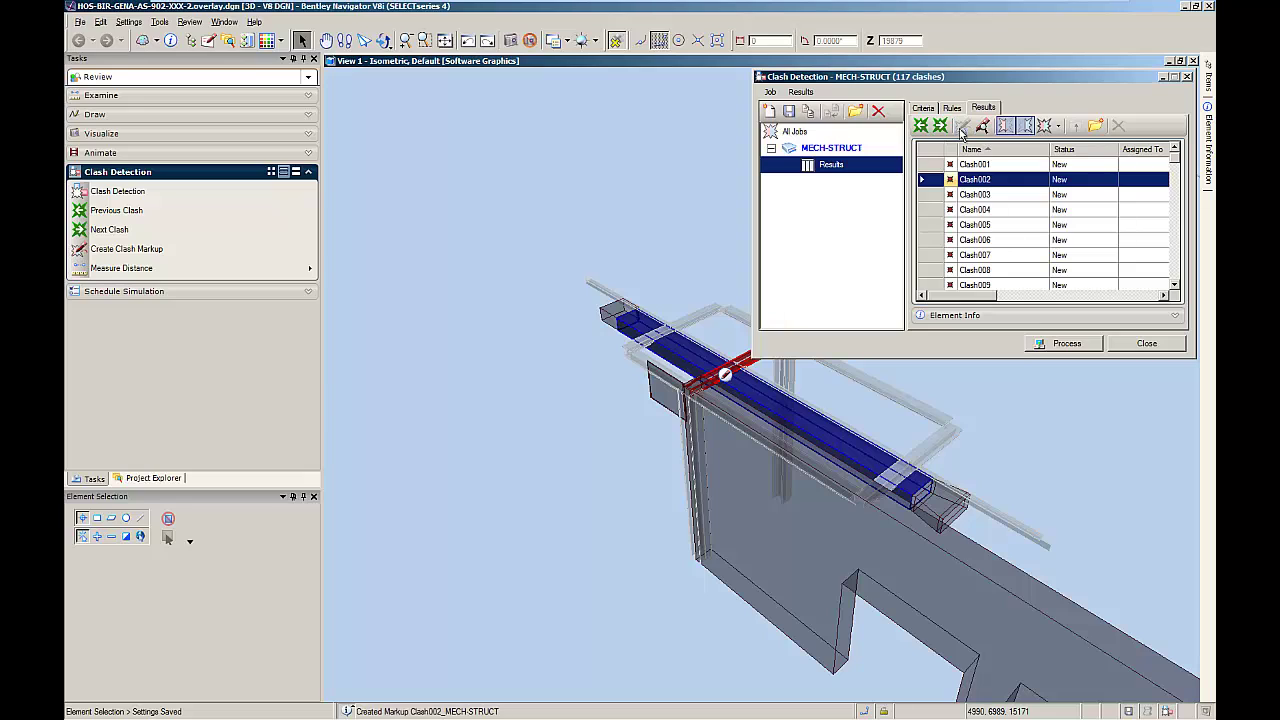
pyautogui.click(932, 195)
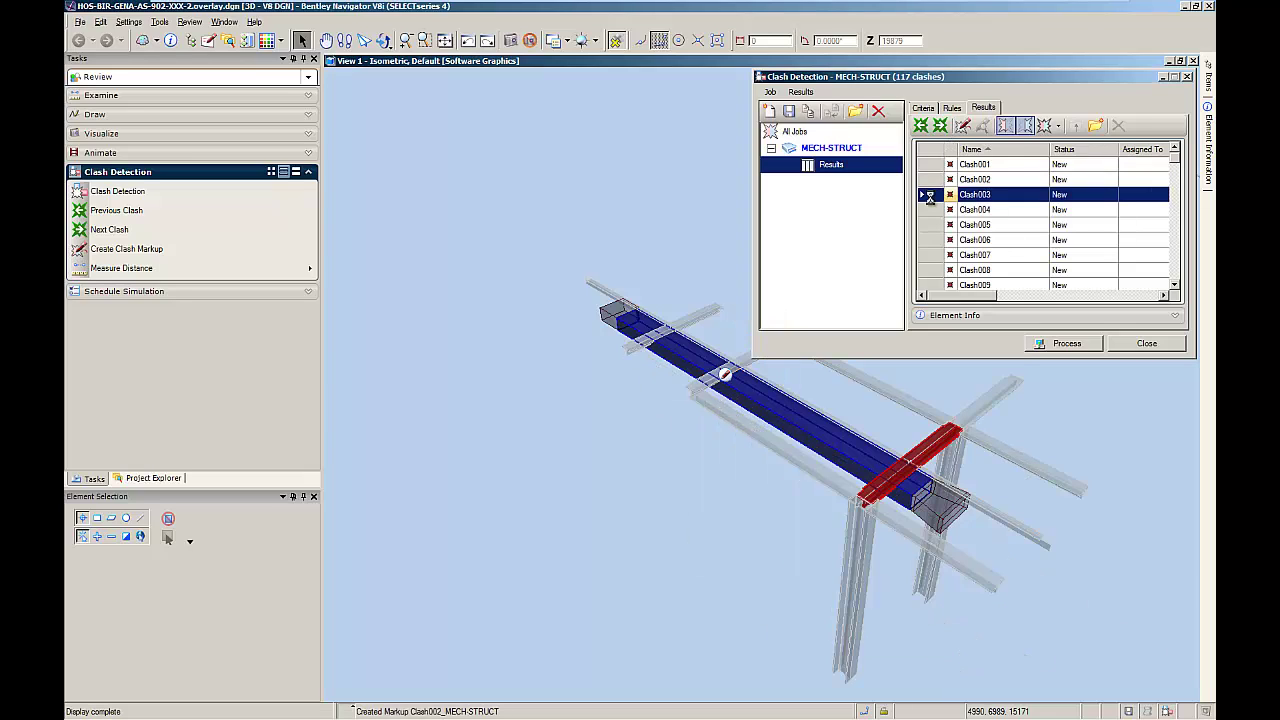
pyautogui.click(964, 128)
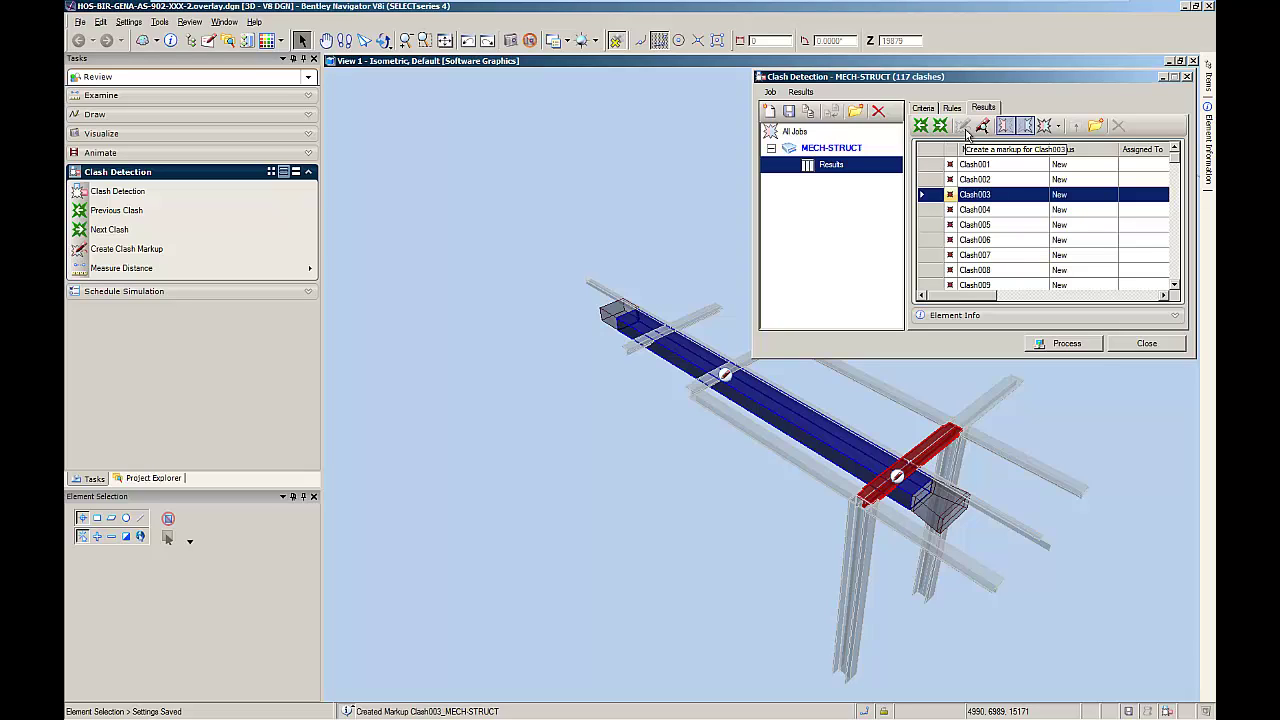
pyautogui.click(1140, 345)
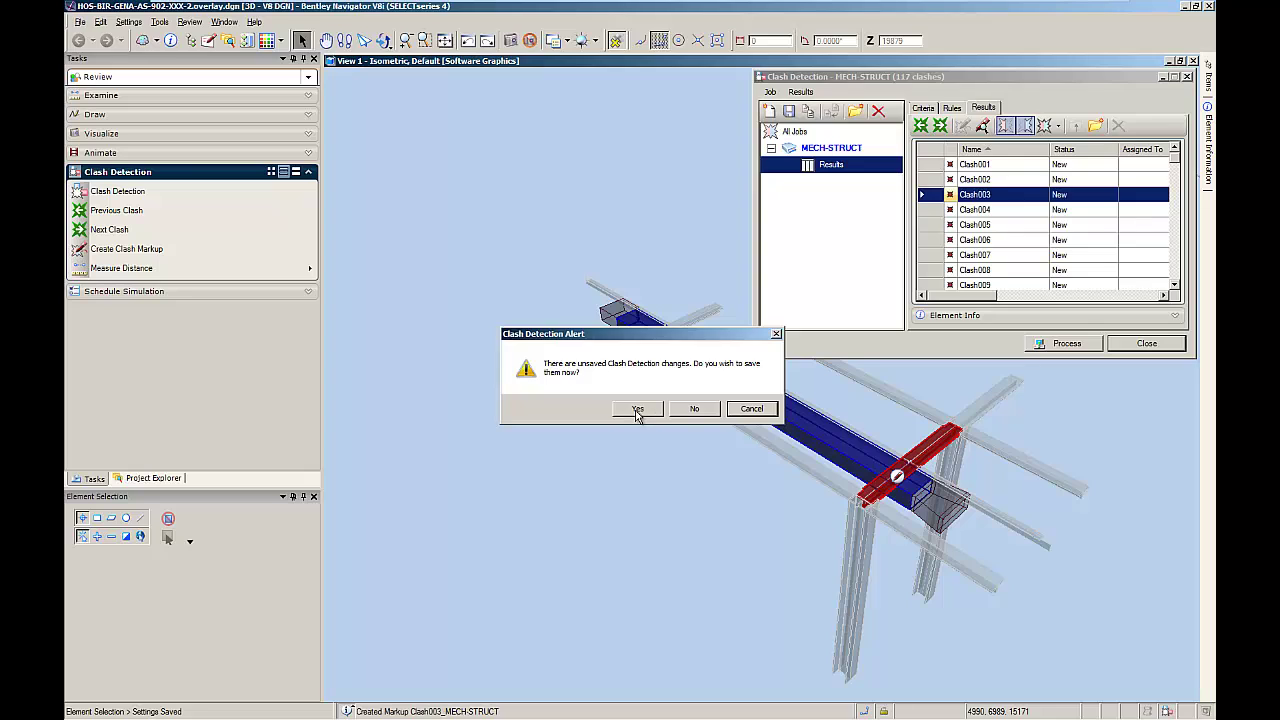
# Save the clash changes and open Properties for the Clash003_MECH-STRUCT markup in the Markups list
pyautogui.click(637, 410)
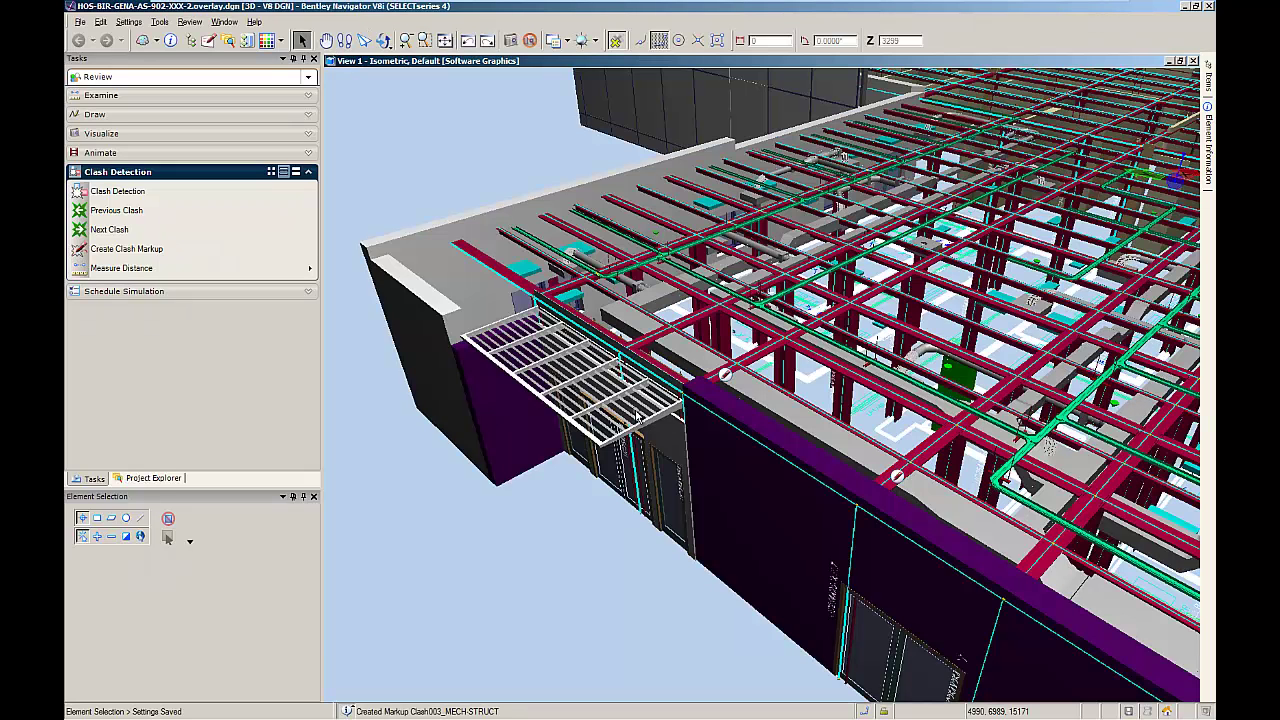
pyautogui.moveTo(722, 381)
pyautogui.click(212, 50)
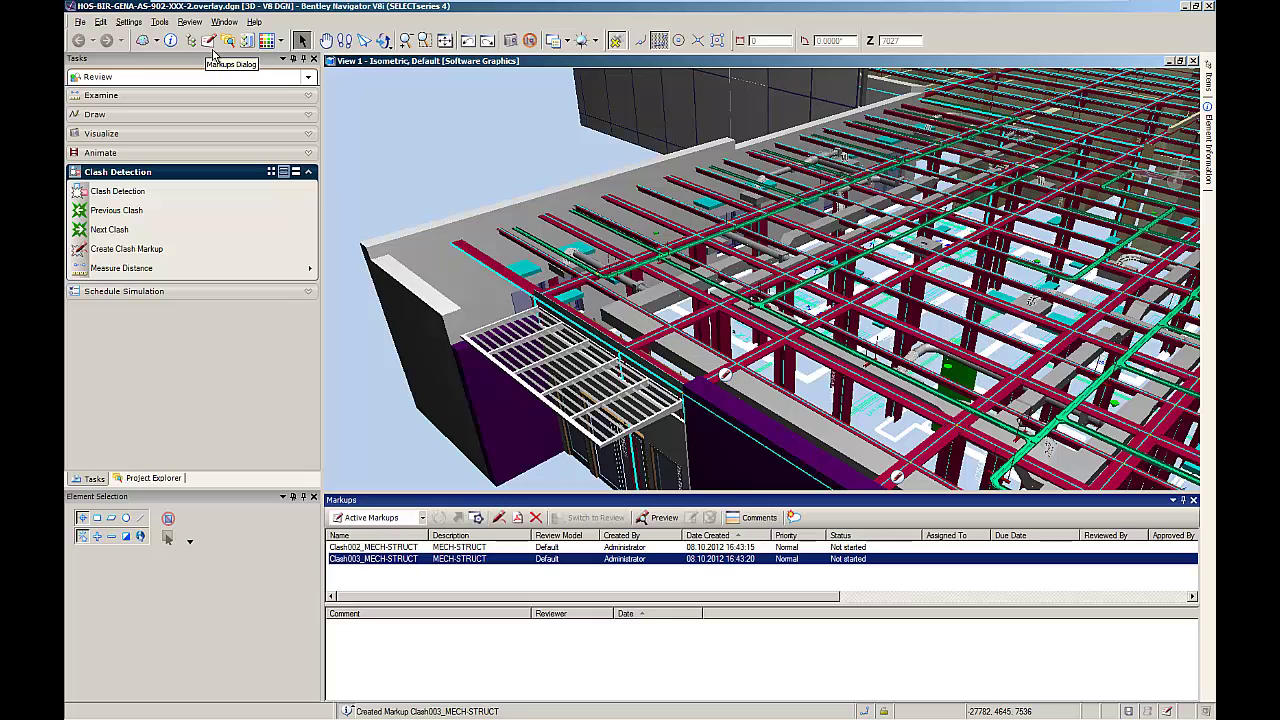
pyautogui.rightClick(353, 563)
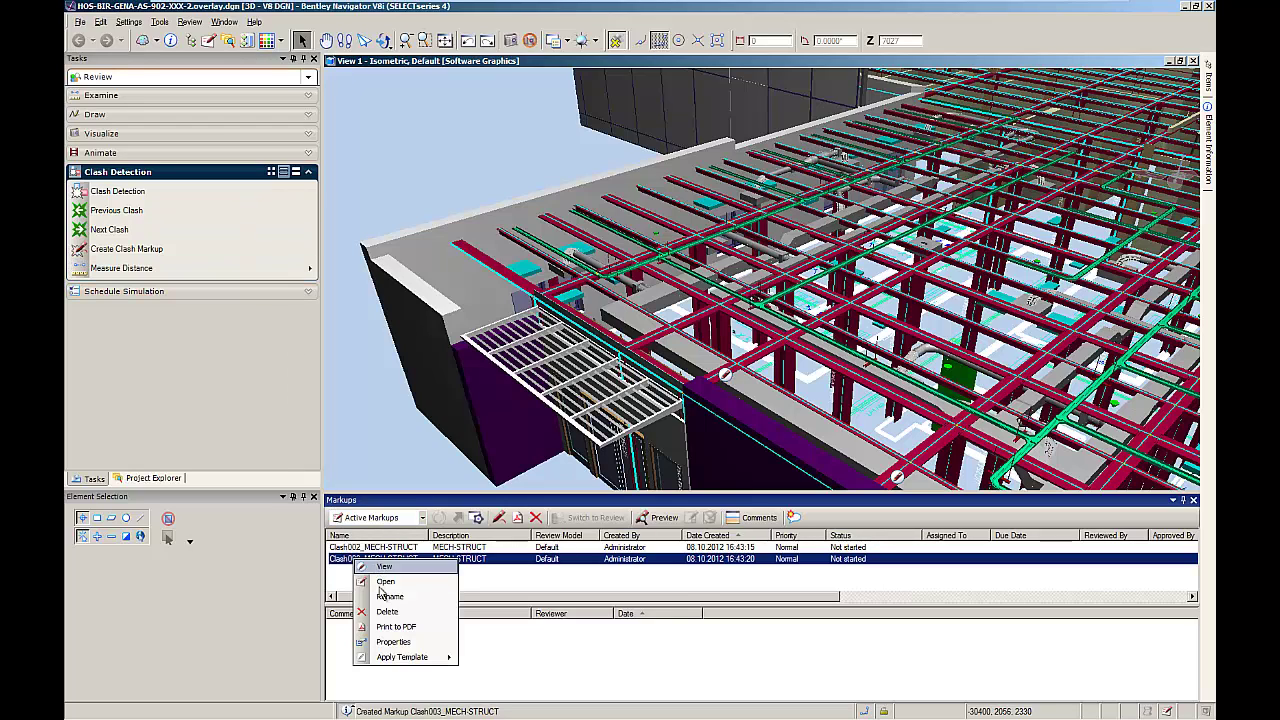
pyautogui.click(384, 643)
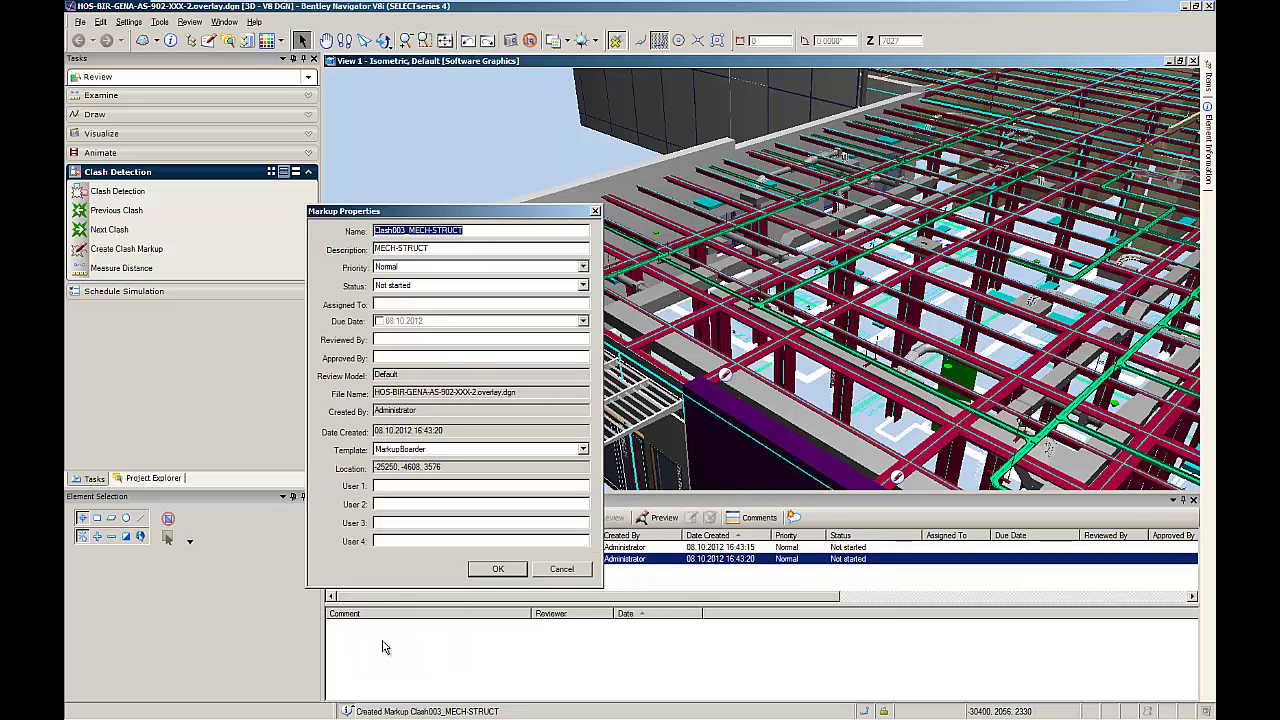
# Set status Assigned, assignee Mechanical, due 12.10.2012, reviewer Reviewer, then open the Clash003_MECH-STRUCT sheet
pyautogui.click(582, 286)
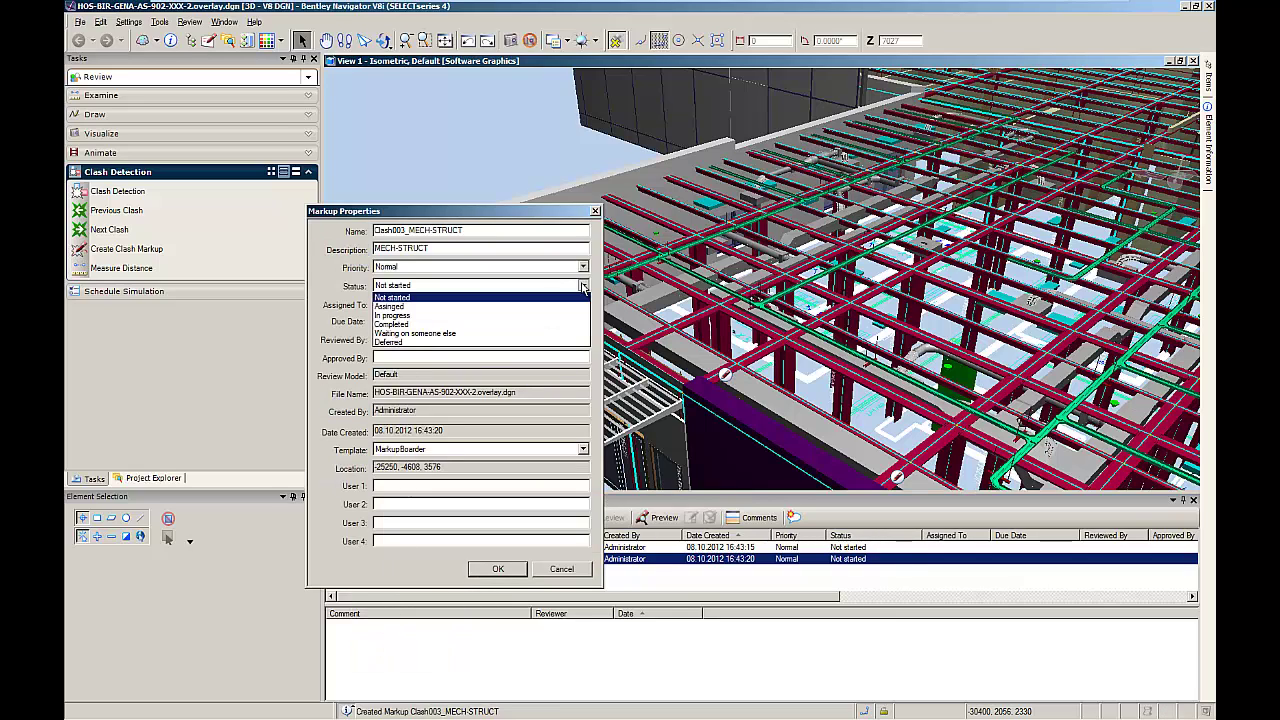
pyautogui.click(390, 306)
pyautogui.click(403, 306)
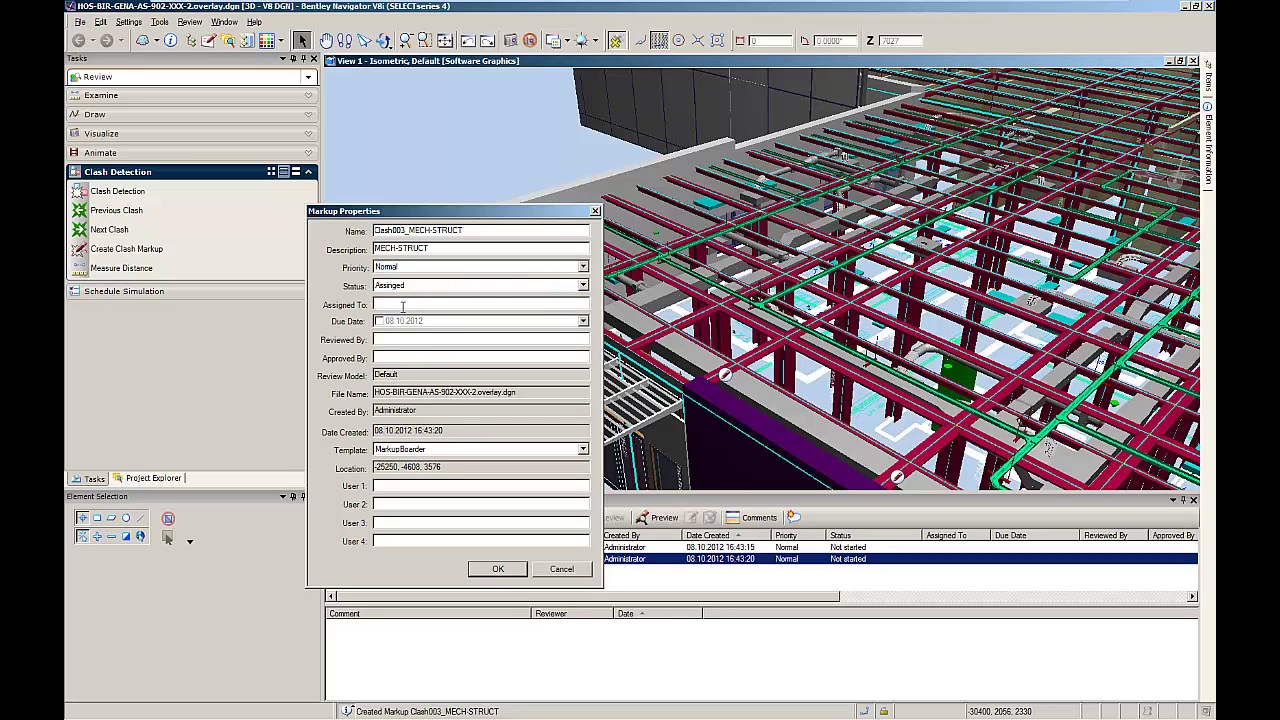
pyautogui.write('Mechanical')
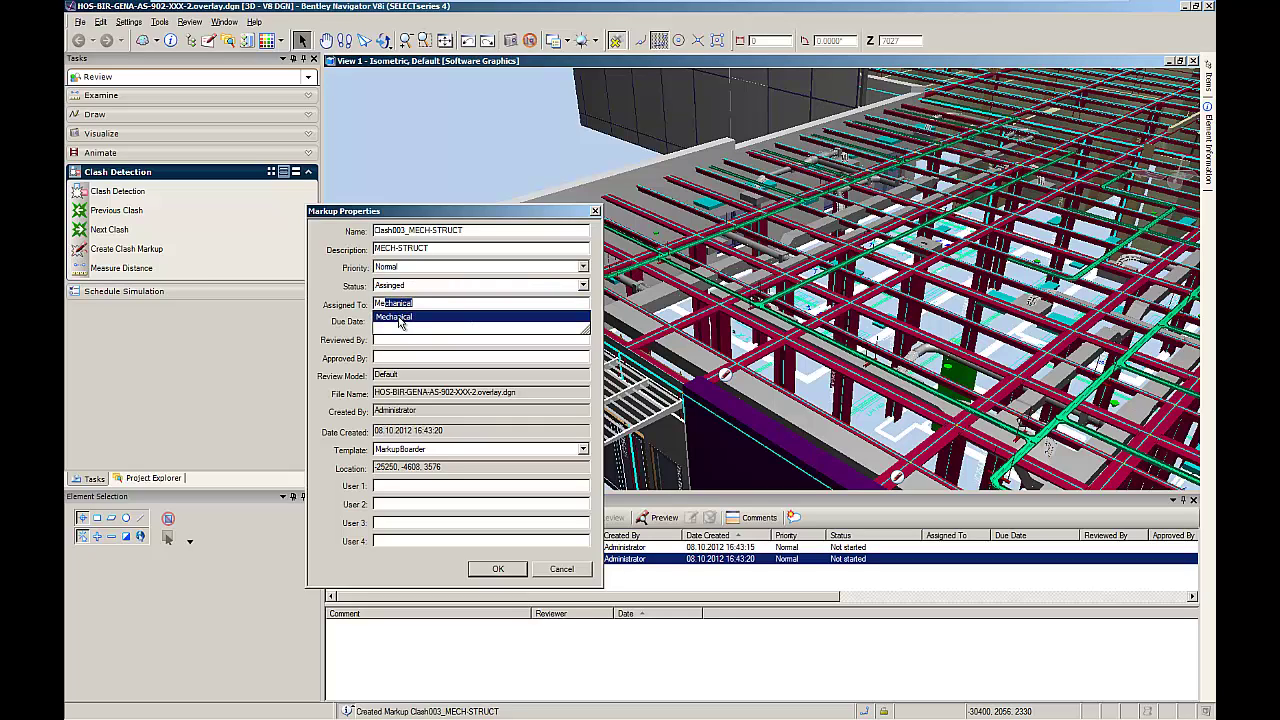
pyautogui.click(399, 319)
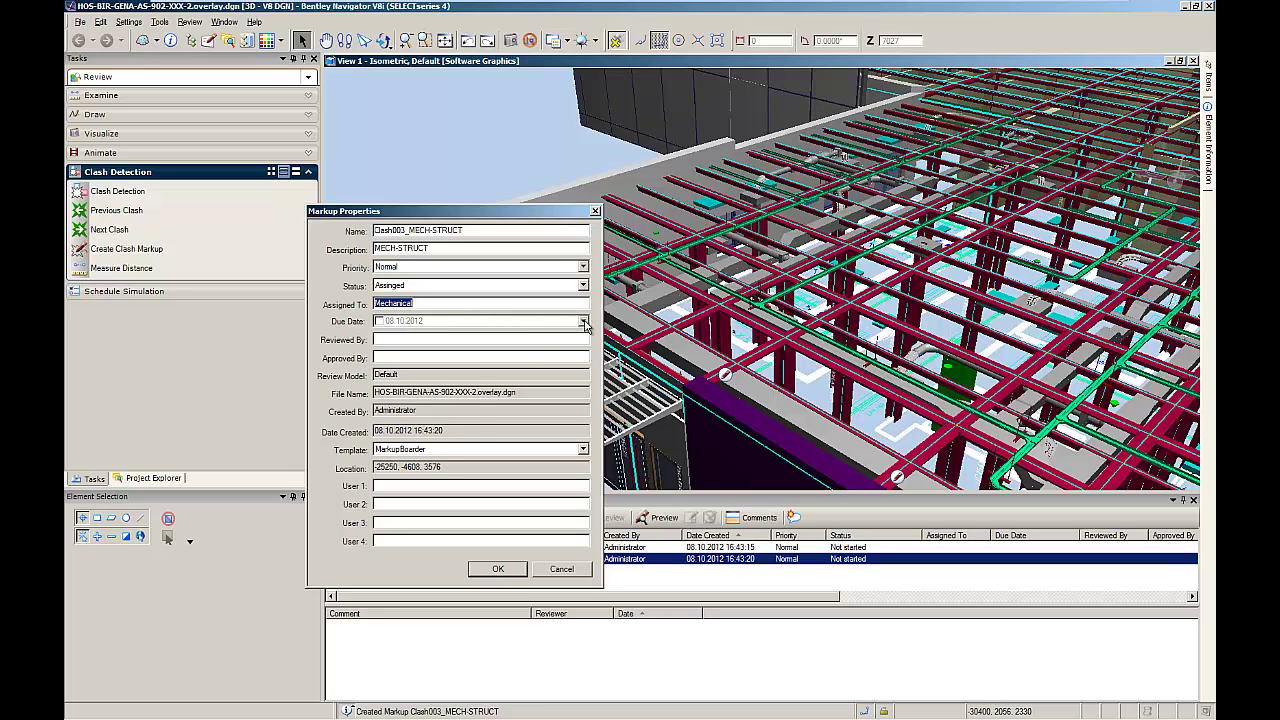
pyautogui.click(582, 321)
pyautogui.click(444, 388)
pyautogui.click(411, 339)
pyautogui.write('Reviewer')
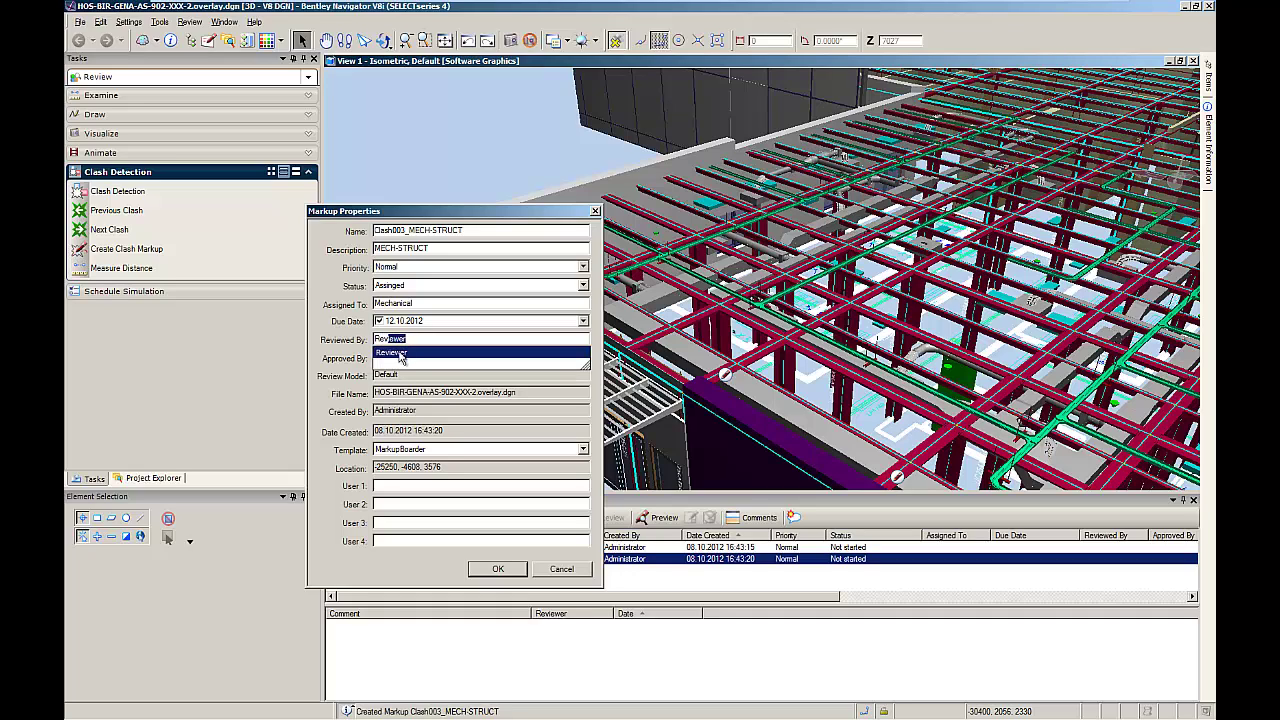
pyautogui.click(398, 355)
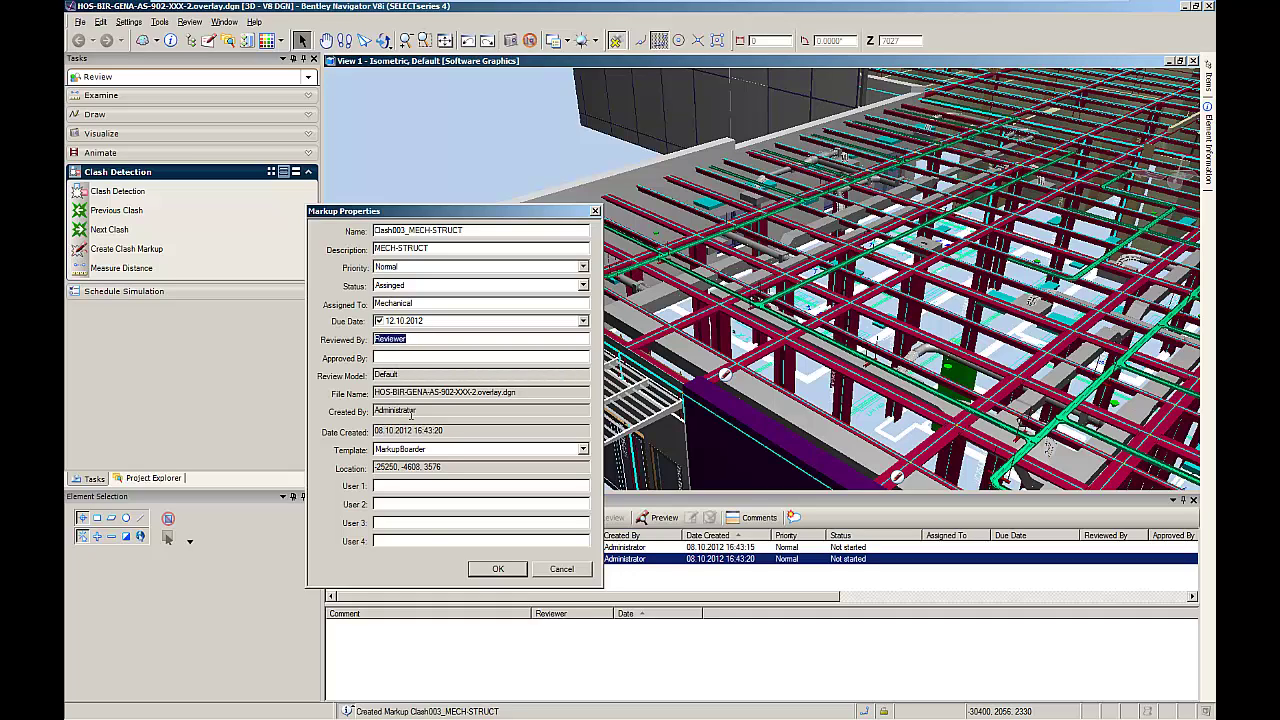
pyautogui.click(494, 569)
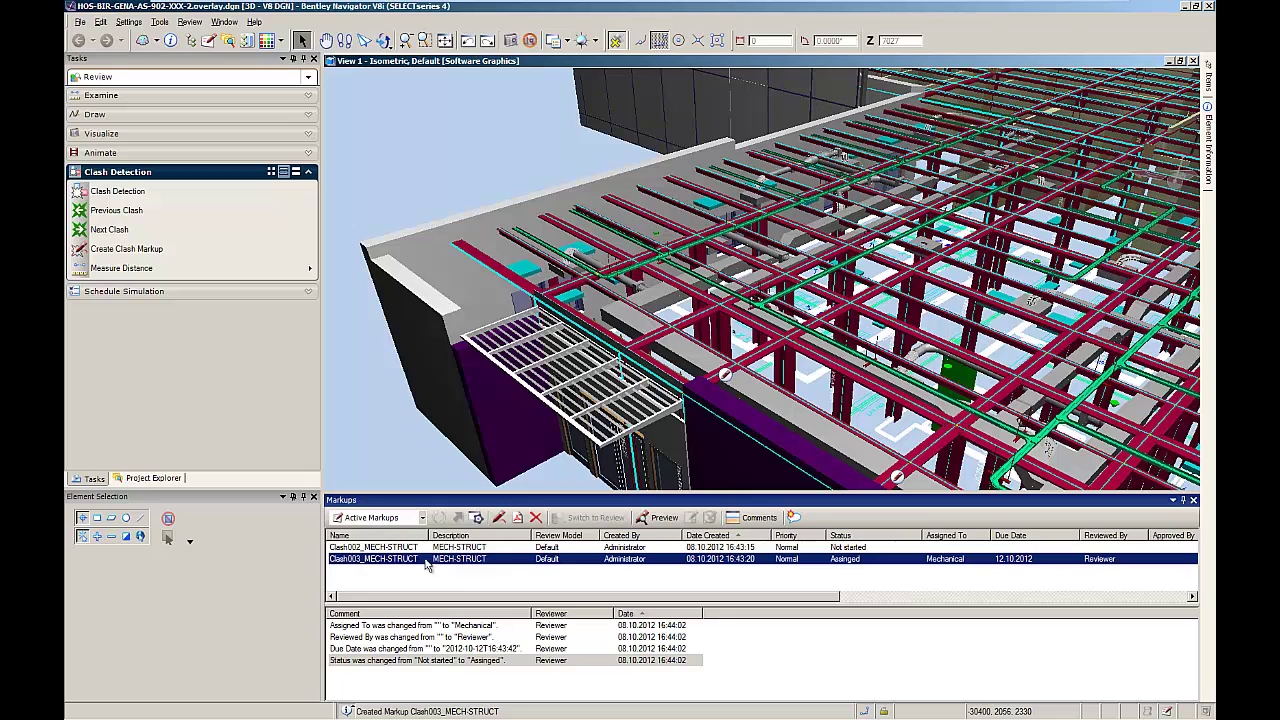
pyautogui.doubleClick(405, 562)
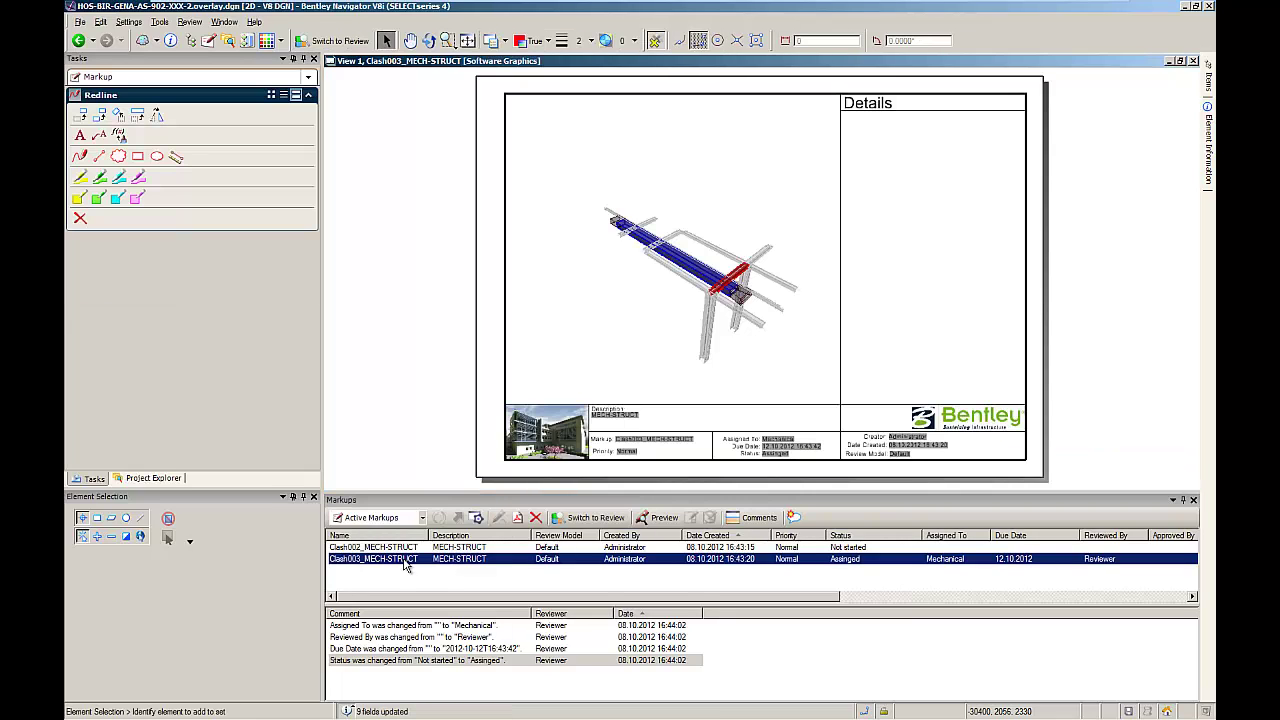
# Place the note 'Move ducts to lower height' in the Details box and switch back to review
pyautogui.click(86, 140)
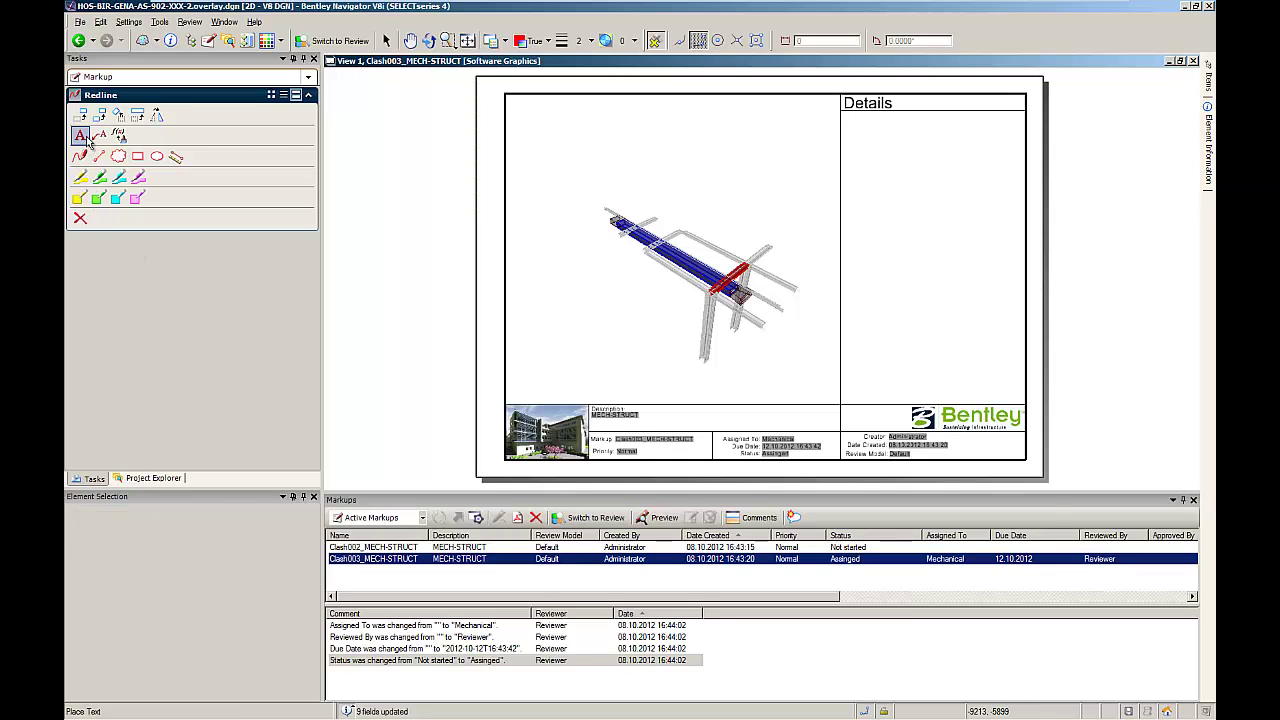
pyautogui.write('Move ducts to lower hei')
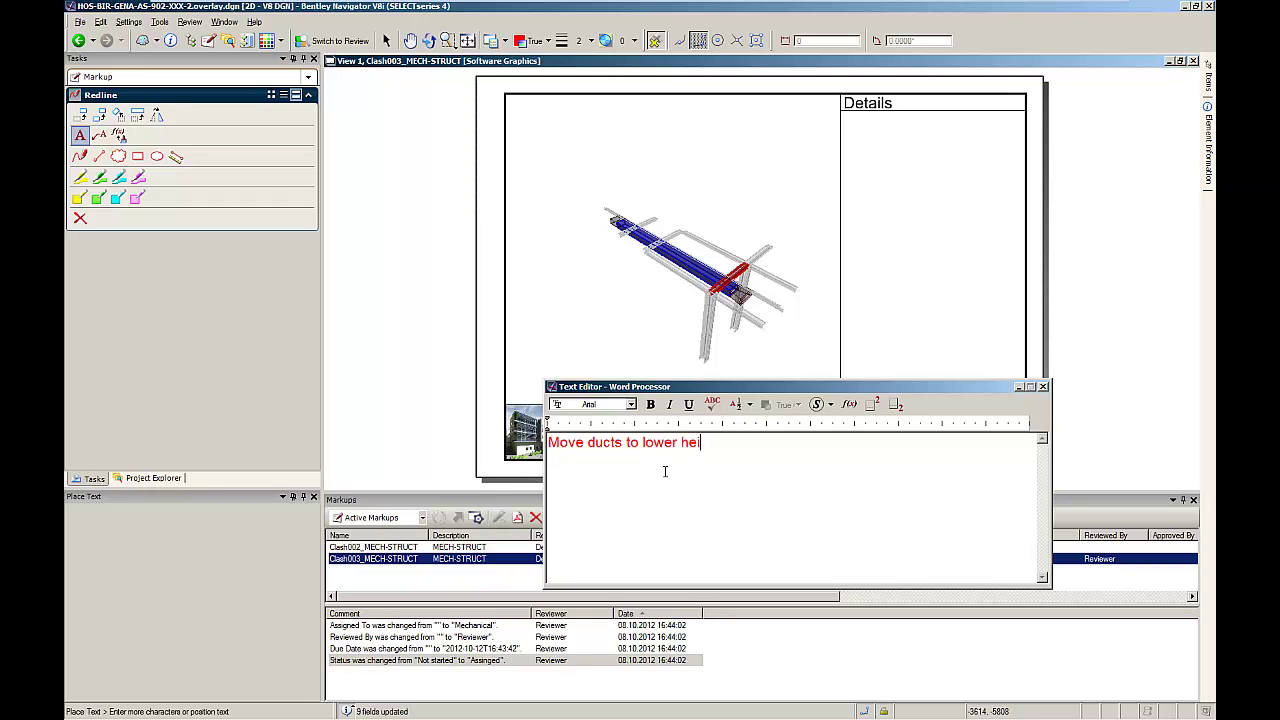
pyautogui.write('ght')
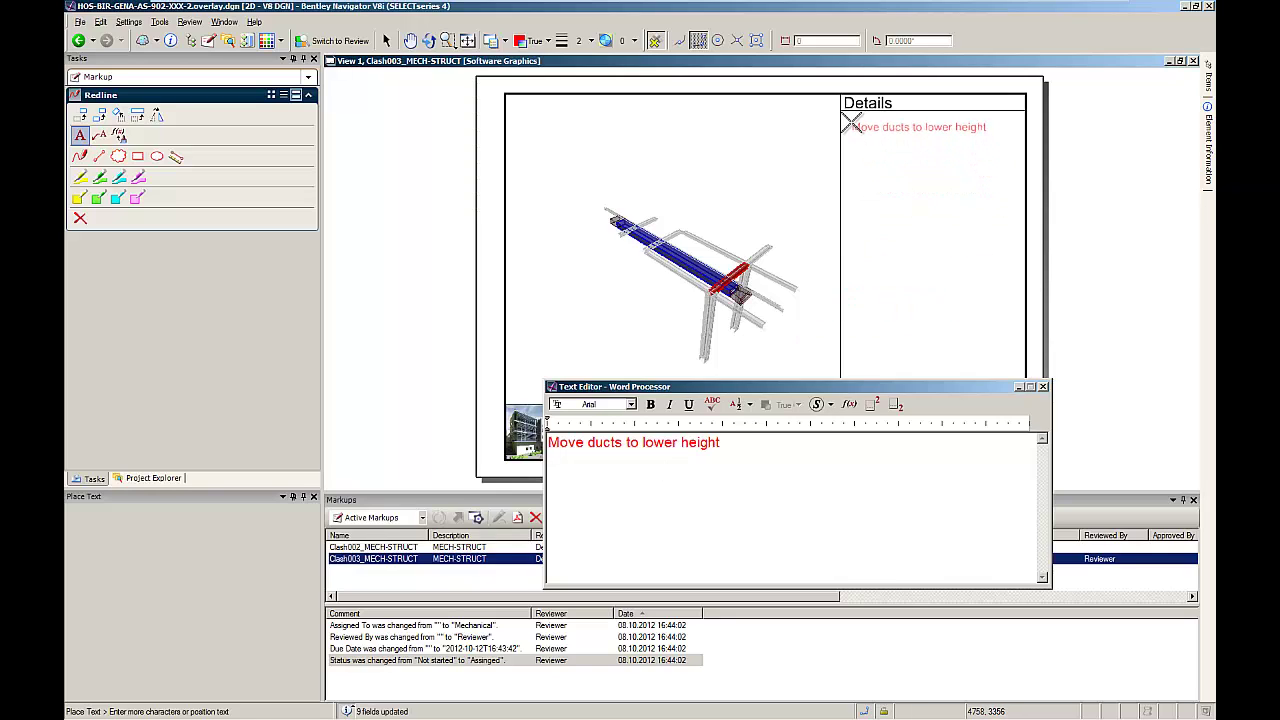
pyautogui.click(847, 122)
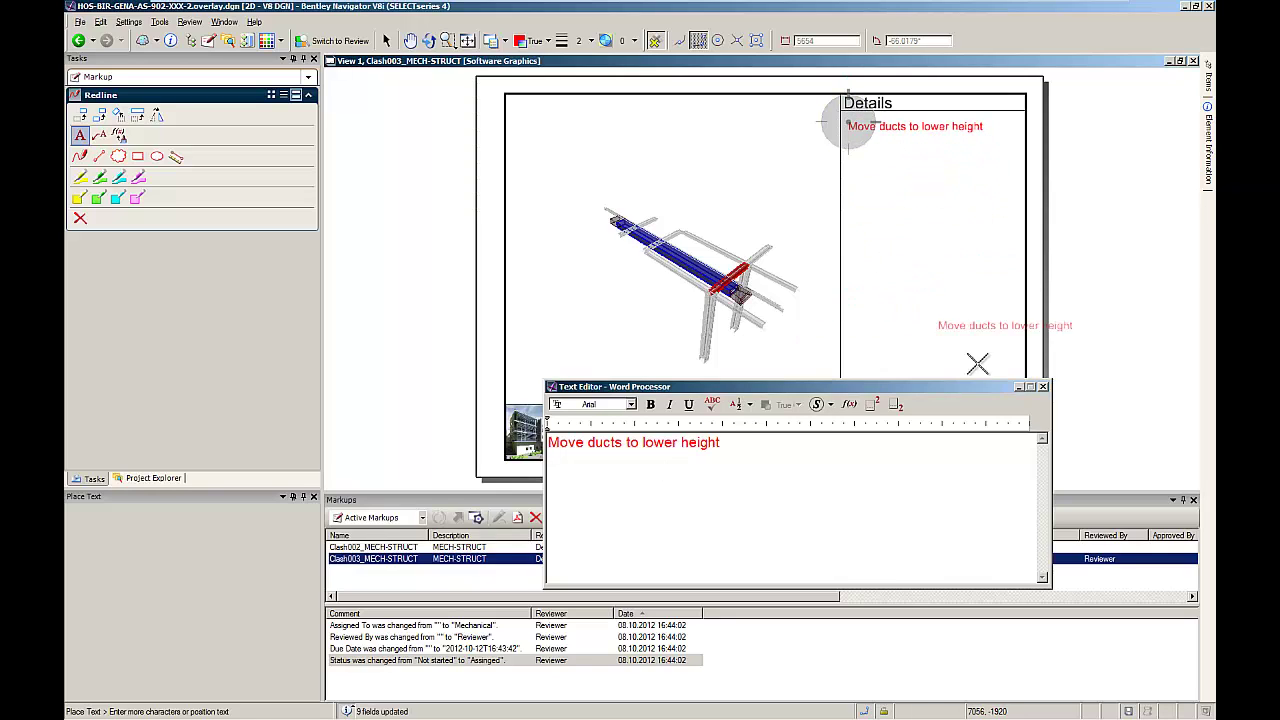
pyautogui.click(1043, 387)
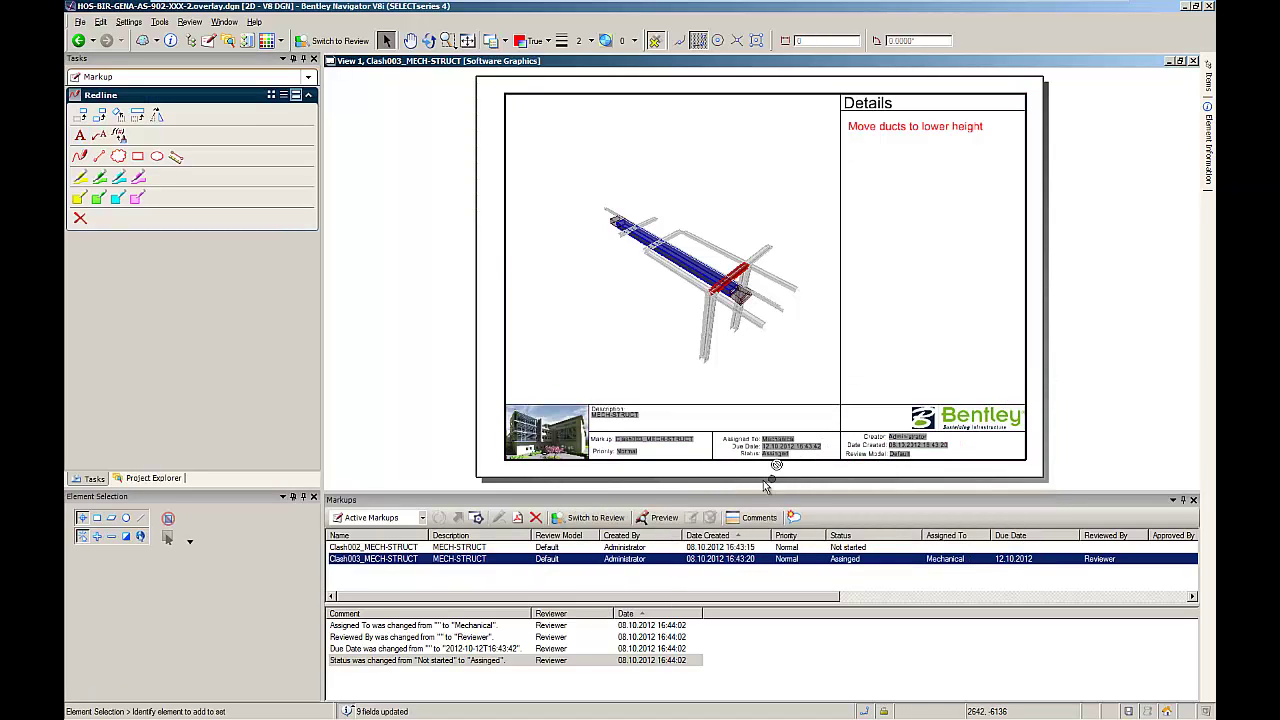
pyautogui.click(596, 517)
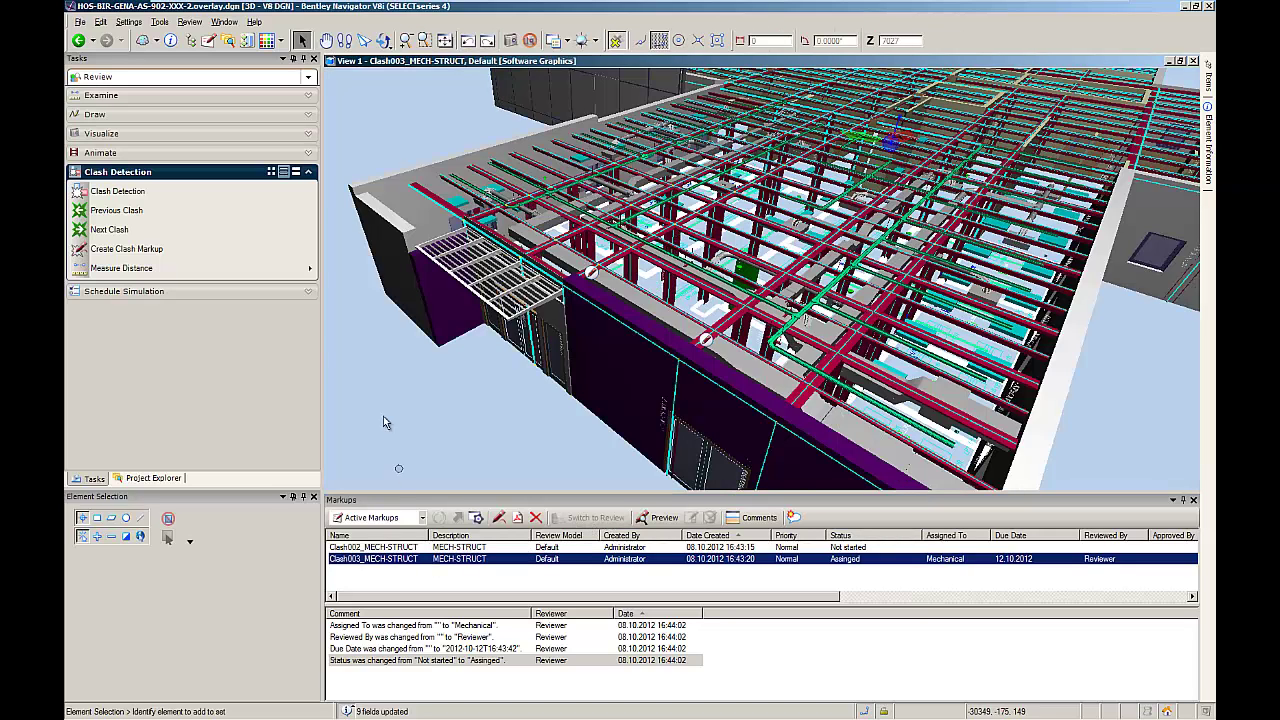
# Exit Navigator, agree to save the overlay, and choose the Markups folder as destination
pyautogui.click(82, 22)
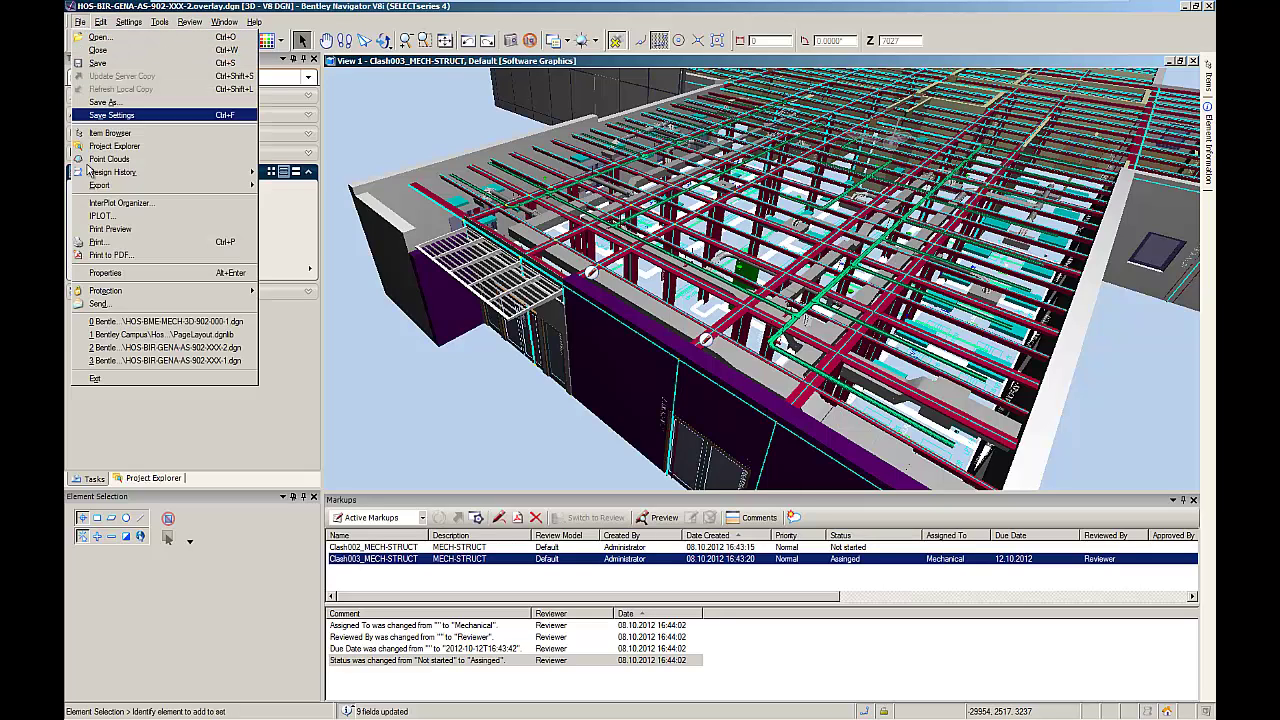
pyautogui.click(96, 380)
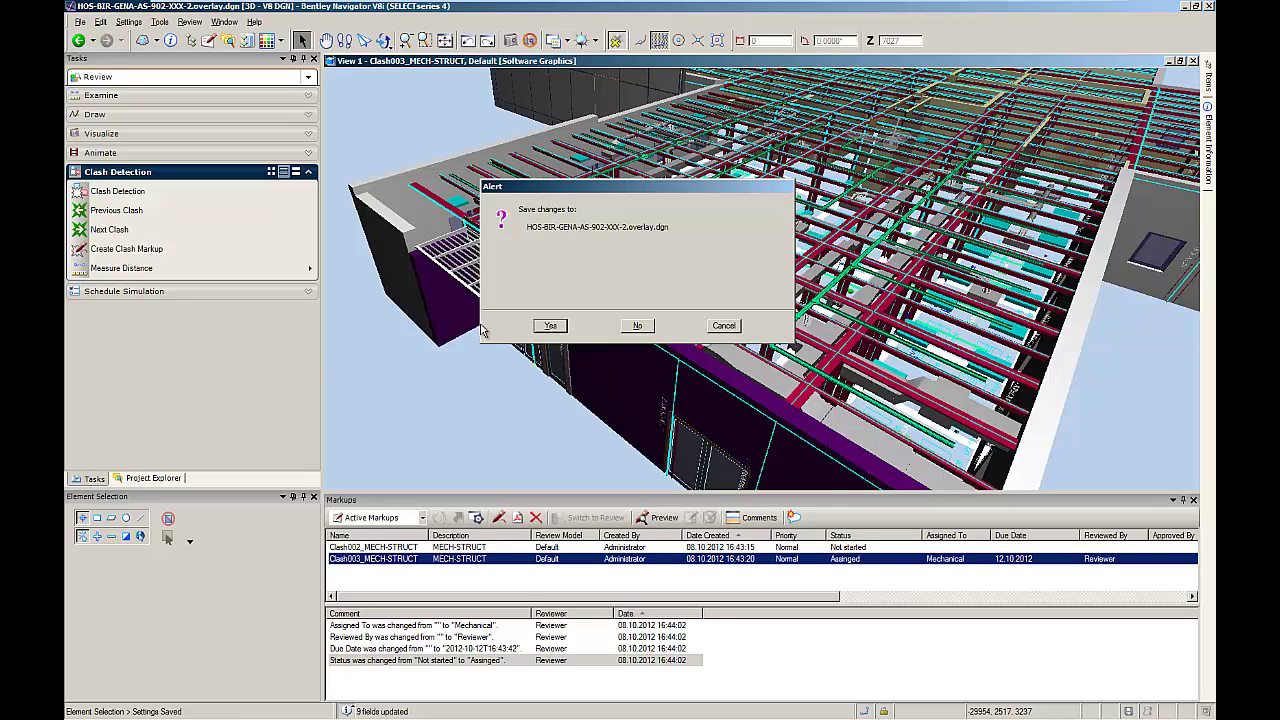
pyautogui.click(549, 330)
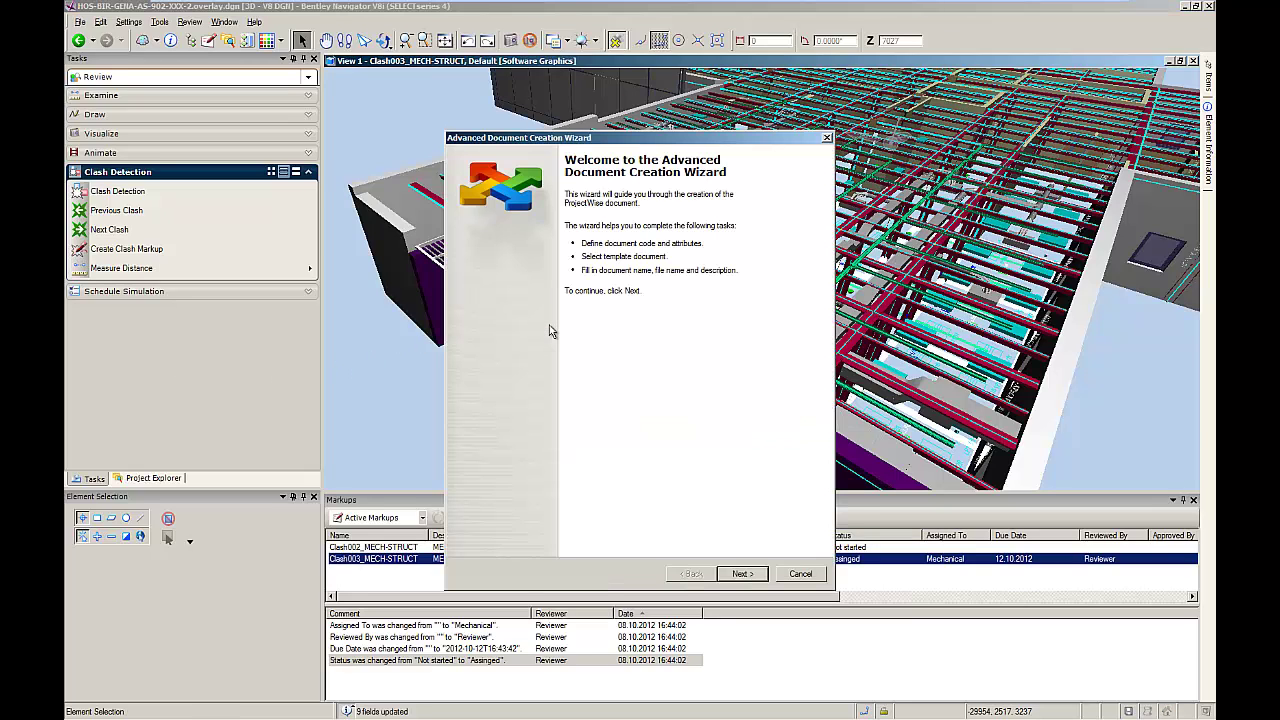
pyautogui.click(741, 574)
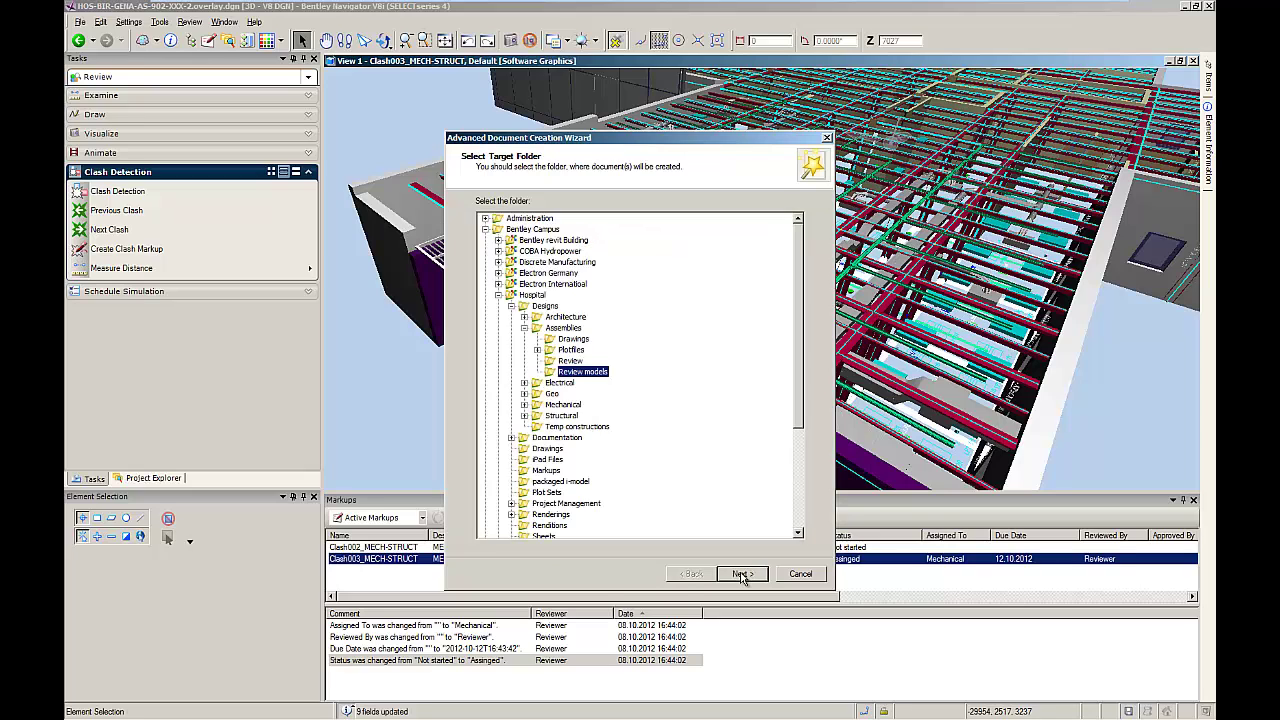
pyautogui.click(548, 473)
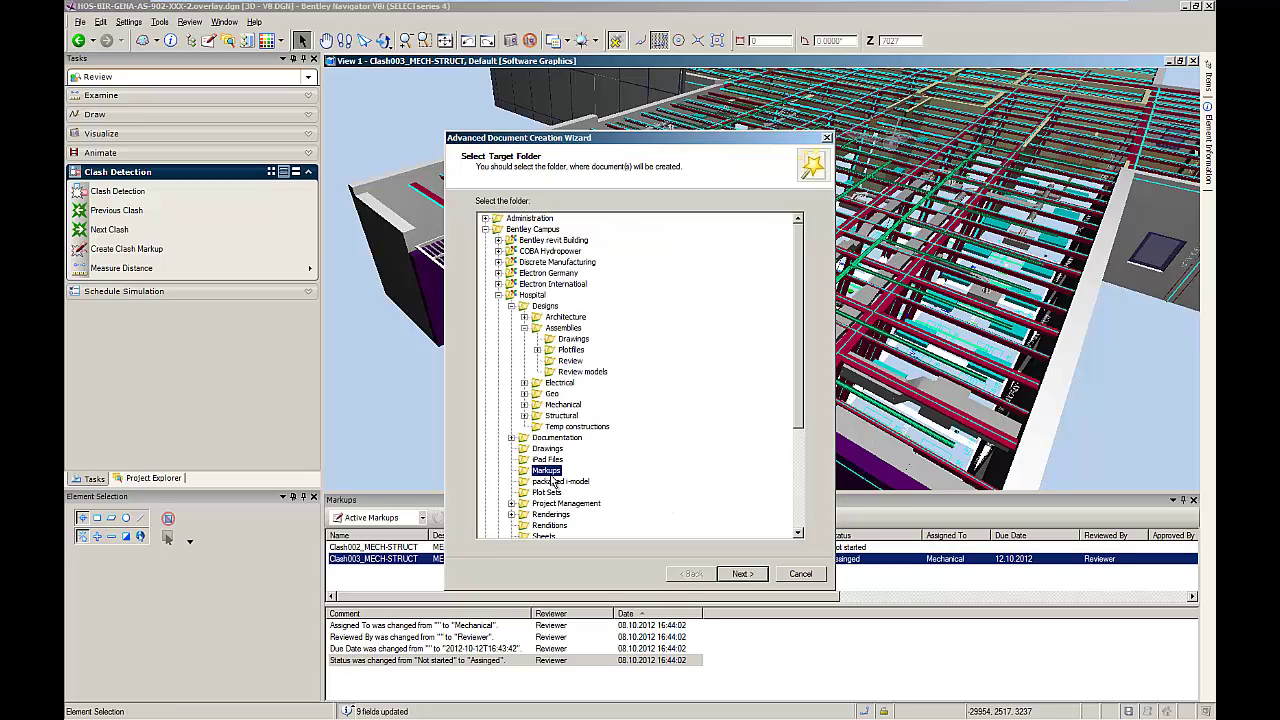
pyautogui.click(740, 574)
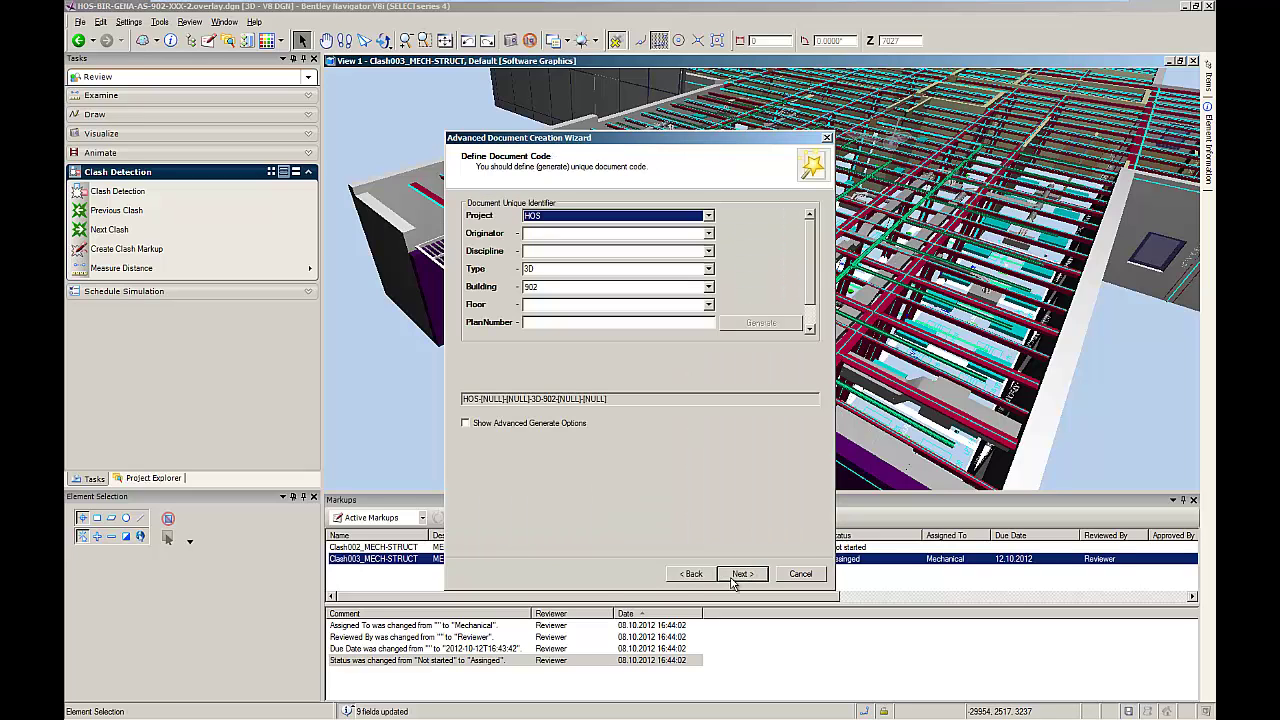
# Set the document code to originator BR1, discipline MARK, type RL, floor XXX, and generate the number
pyautogui.click(708, 233)
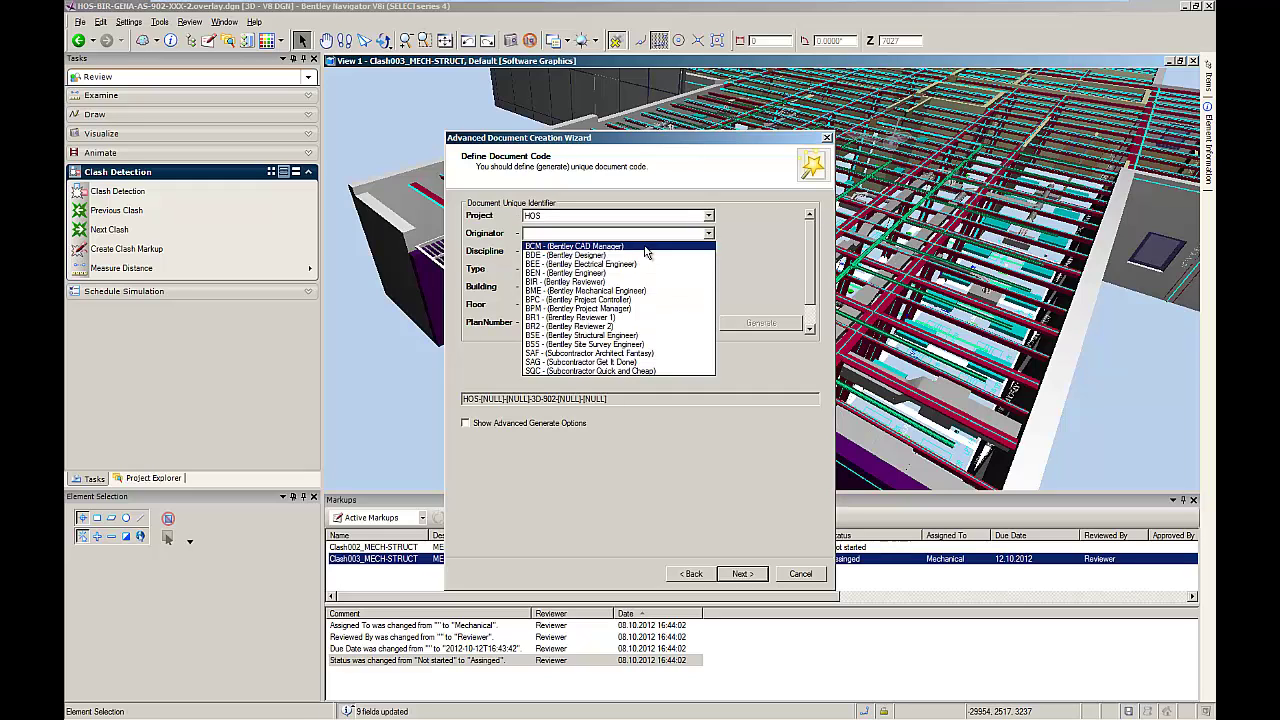
pyautogui.click(597, 318)
pyautogui.click(708, 251)
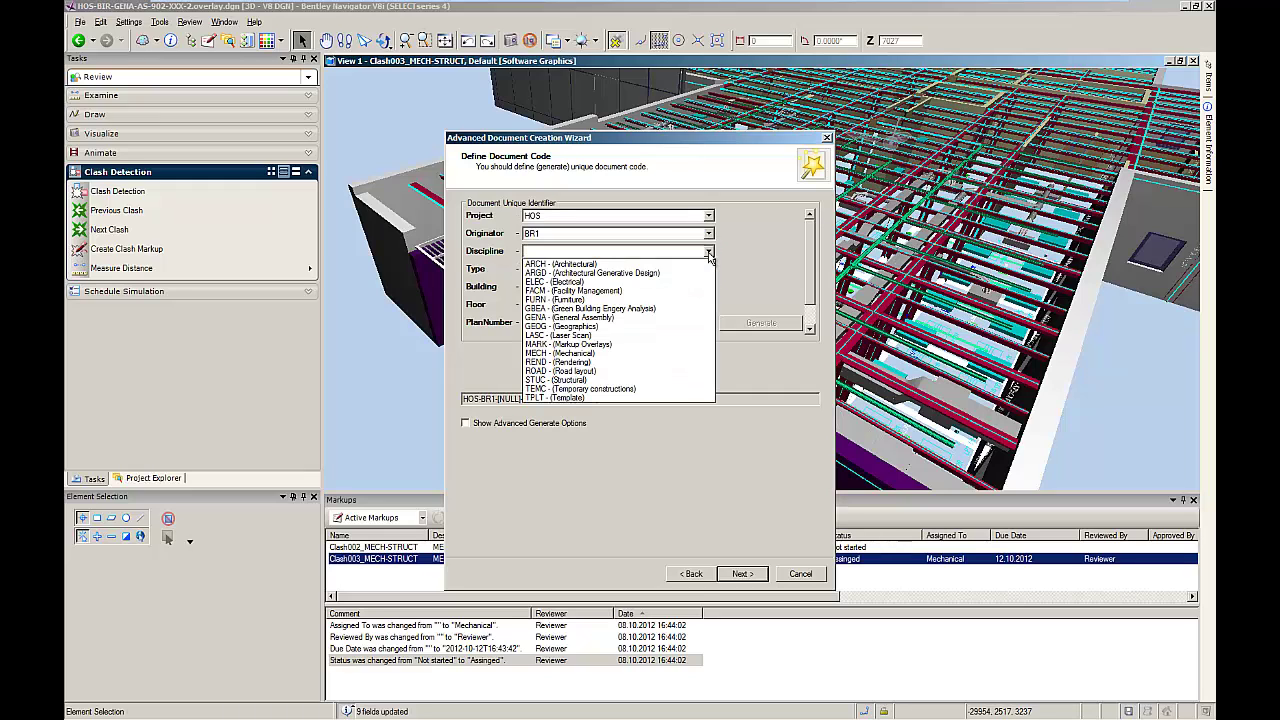
pyautogui.click(594, 345)
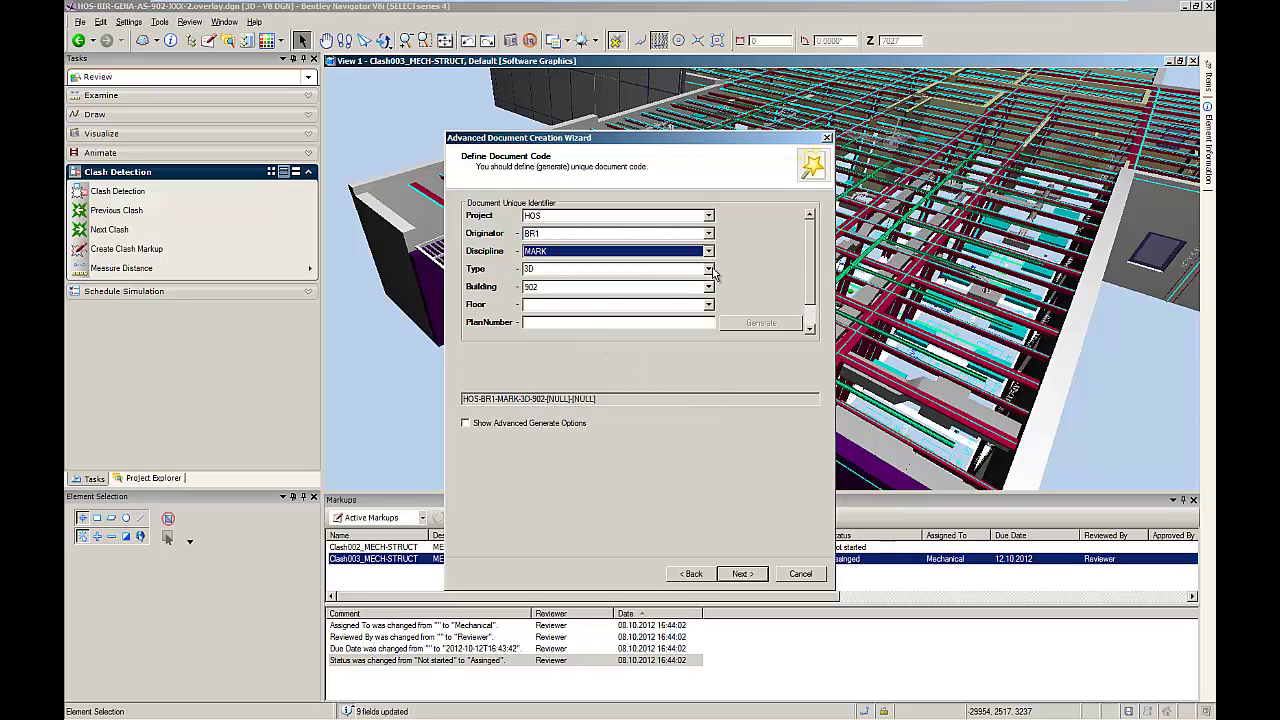
pyautogui.click(708, 269)
pyautogui.click(607, 386)
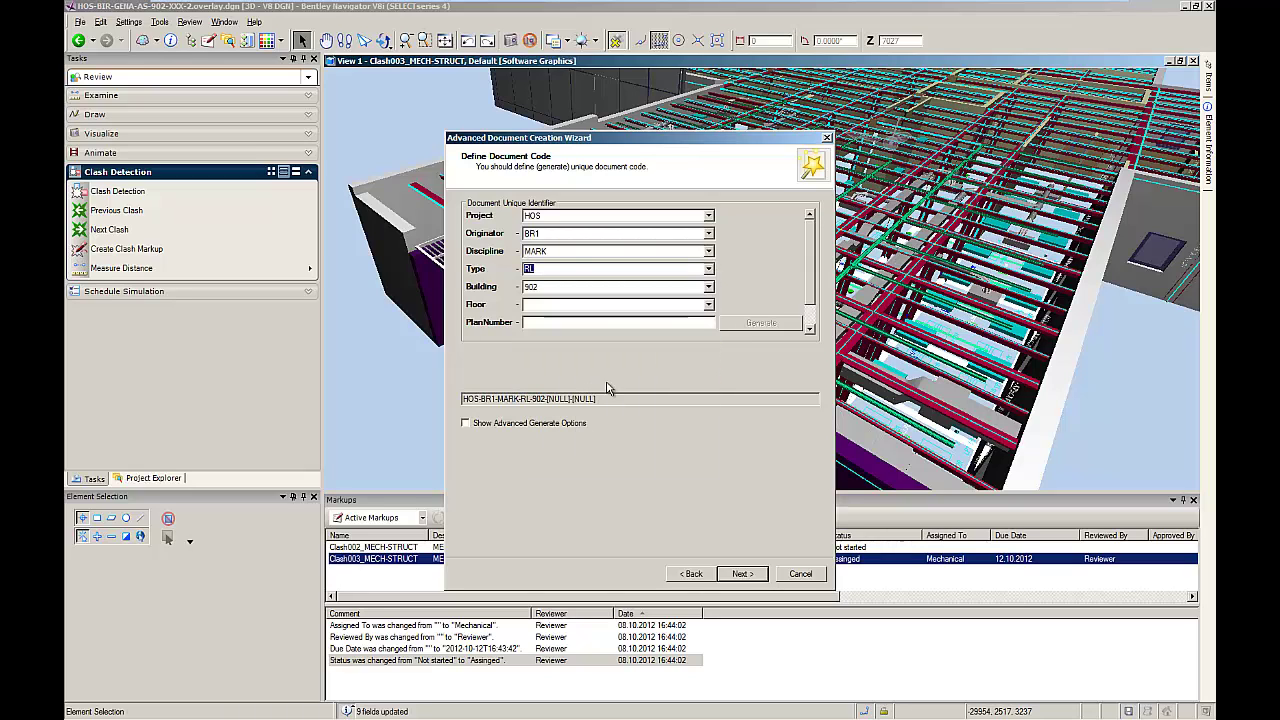
pyautogui.click(708, 305)
pyautogui.click(556, 524)
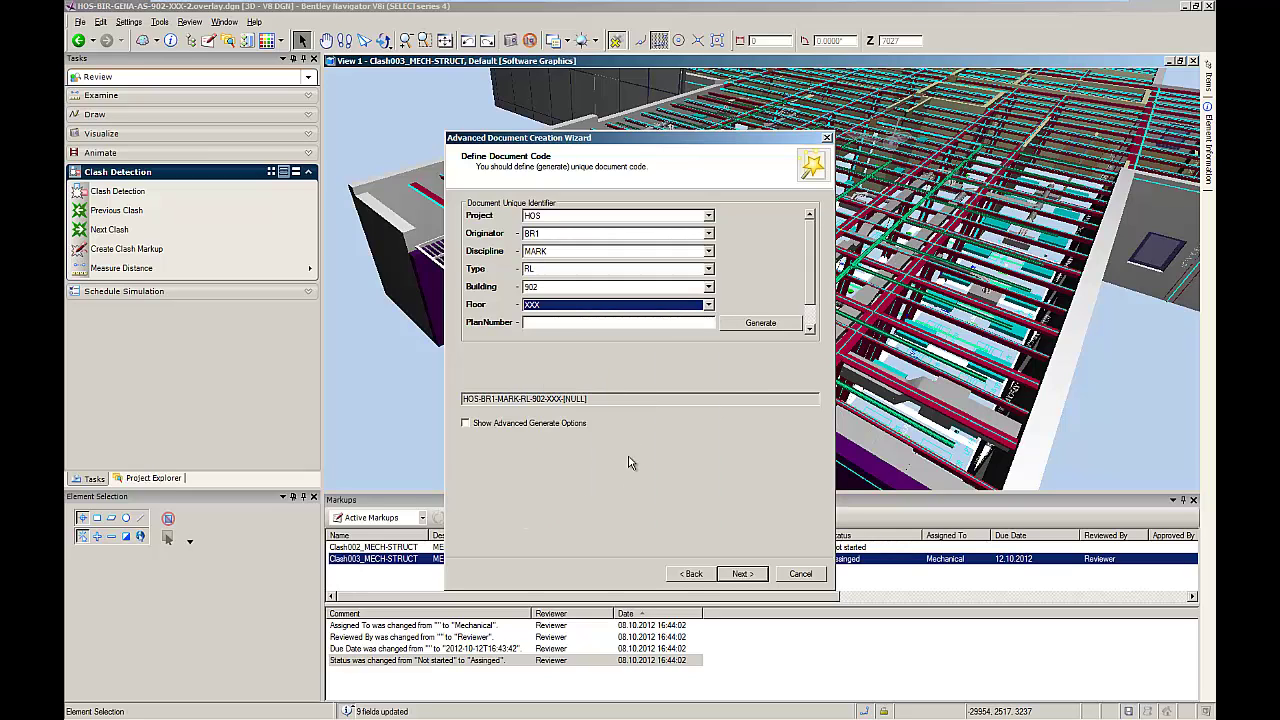
pyautogui.click(754, 331)
# Set design status P2 and scale 1:1, then finish creating the document in ProjectWise
pyautogui.click(742, 573)
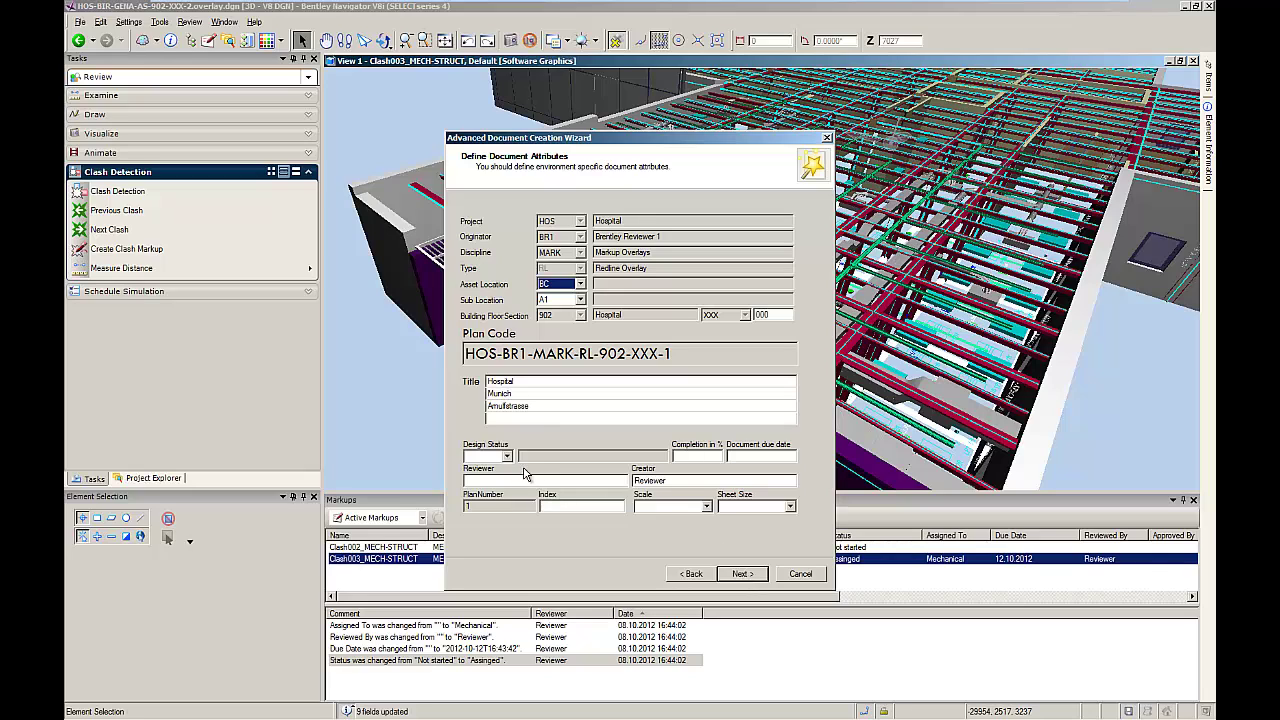
pyautogui.click(507, 456)
pyautogui.click(512, 490)
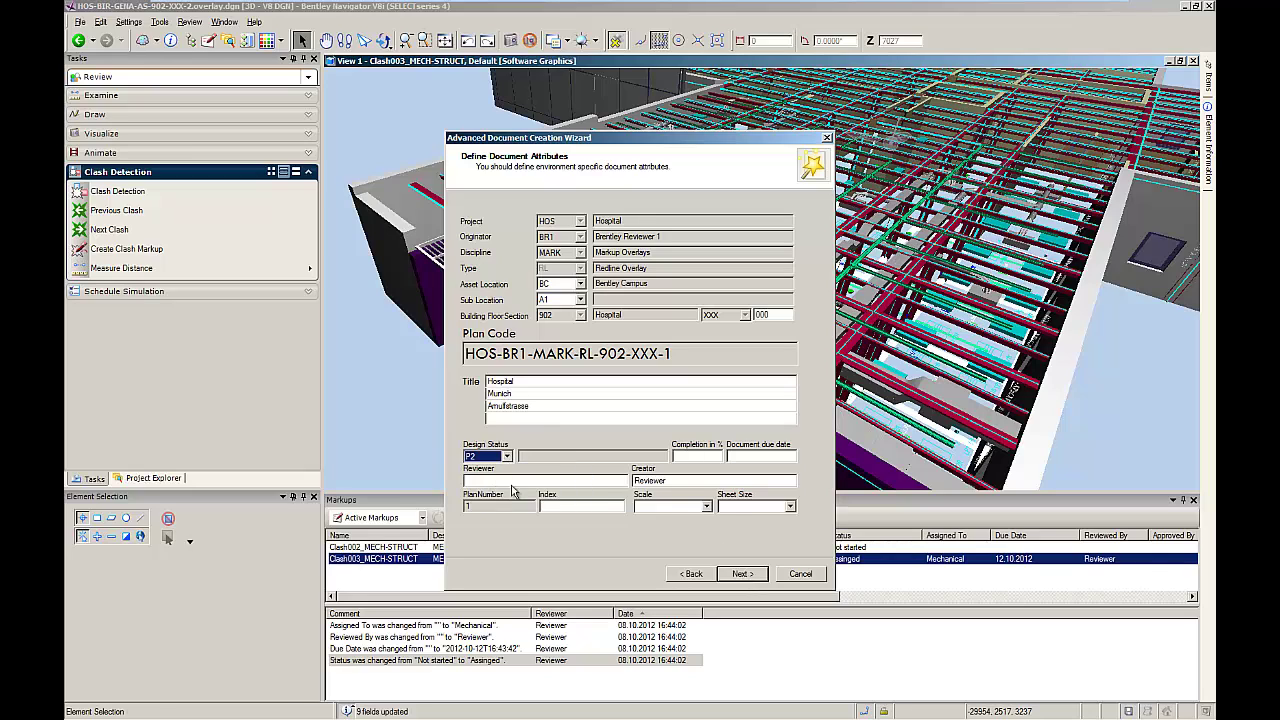
pyautogui.click(706, 506)
pyautogui.click(681, 683)
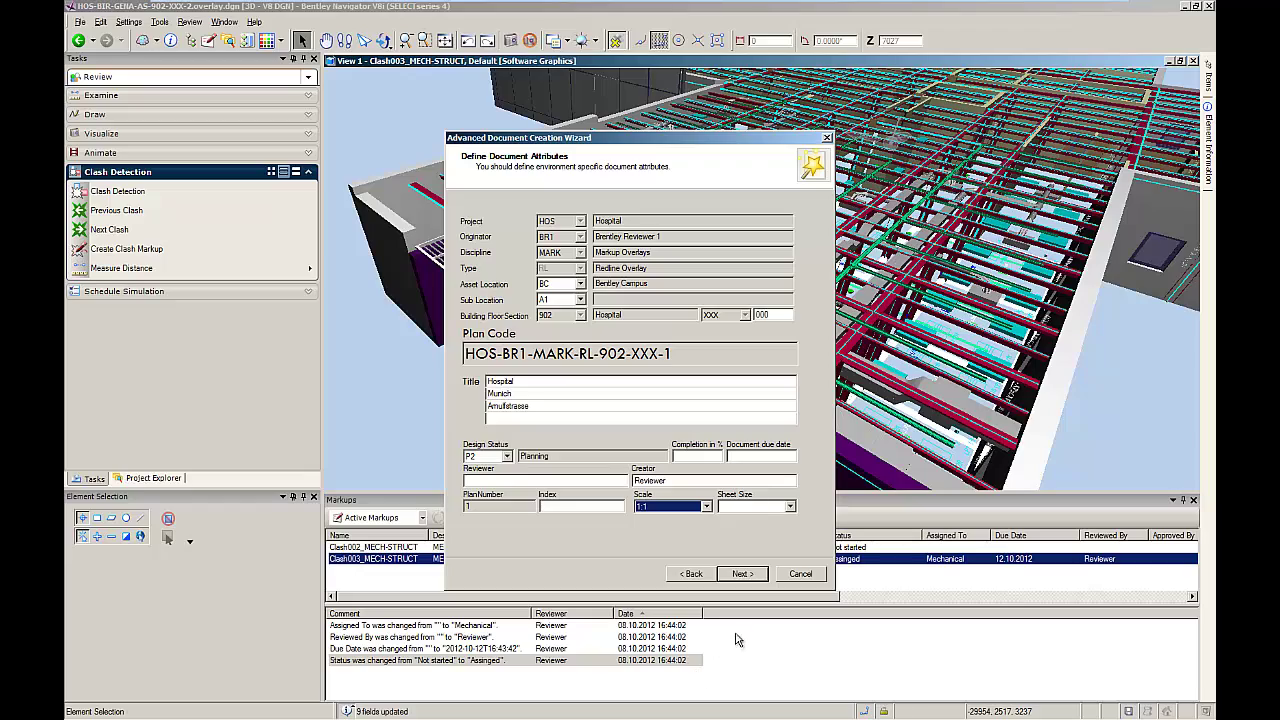
pyautogui.click(742, 573)
pyautogui.click(740, 576)
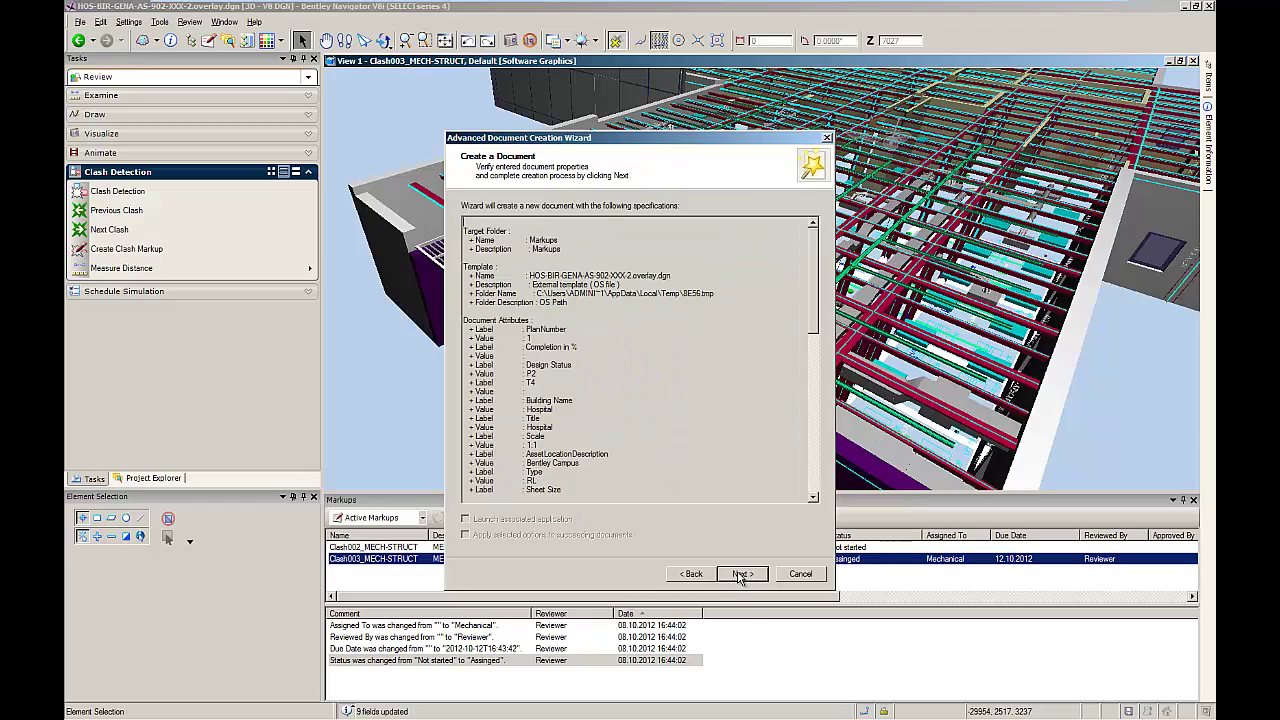
pyautogui.click(740, 576)
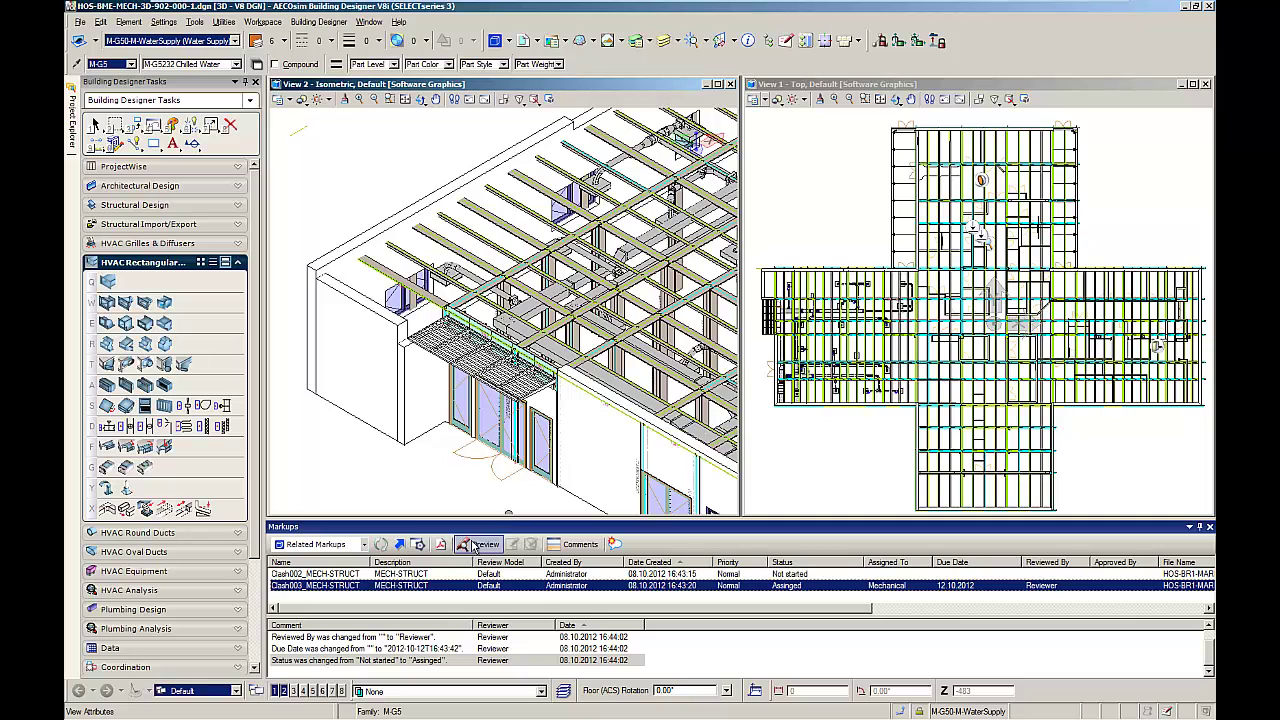
# Open the Clash003_MECH-STRUCT markup's saved view, close its preview, and zoom in on the canopy
pyautogui.doubleClick(344, 591)
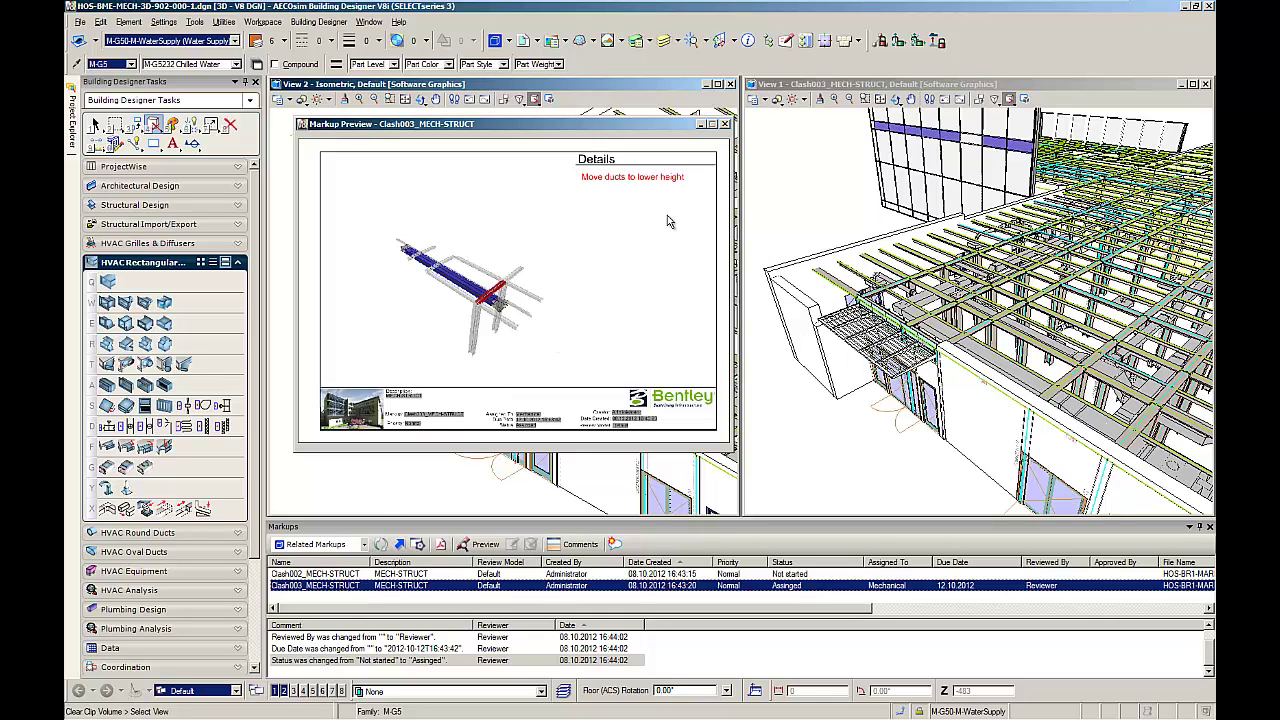
pyautogui.click(724, 125)
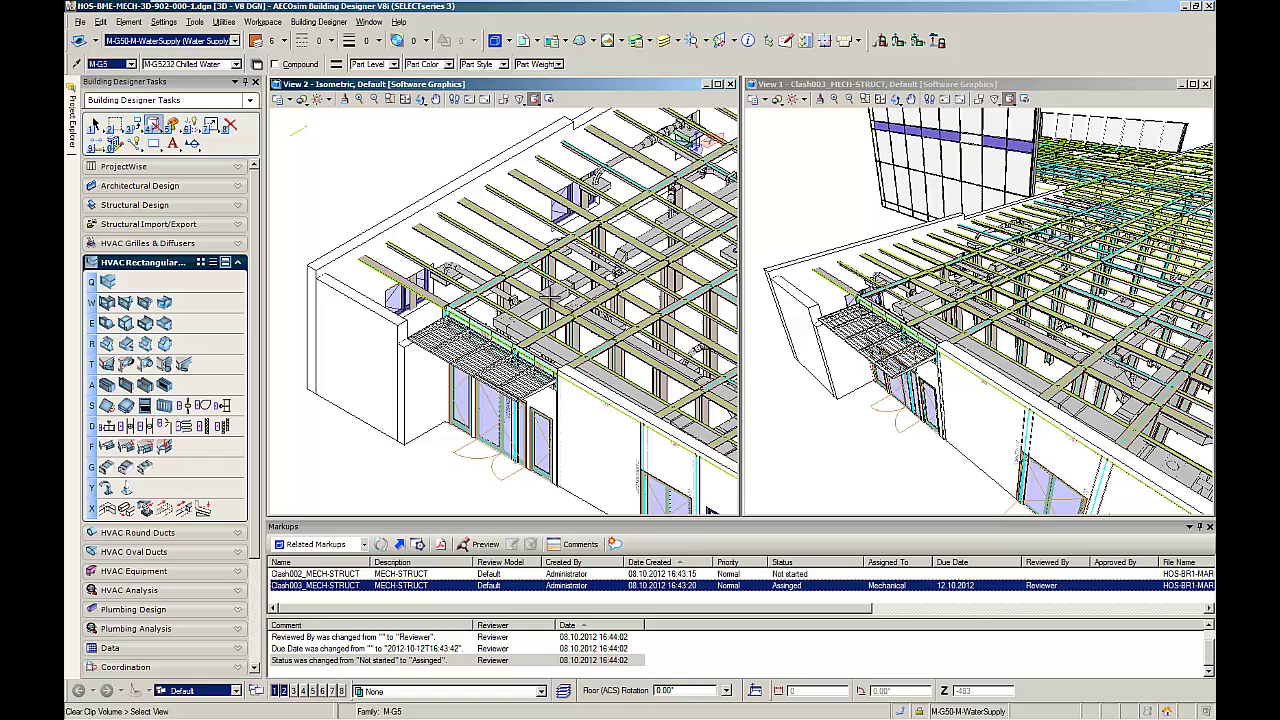
pyautogui.scroll(4, 492, 373)
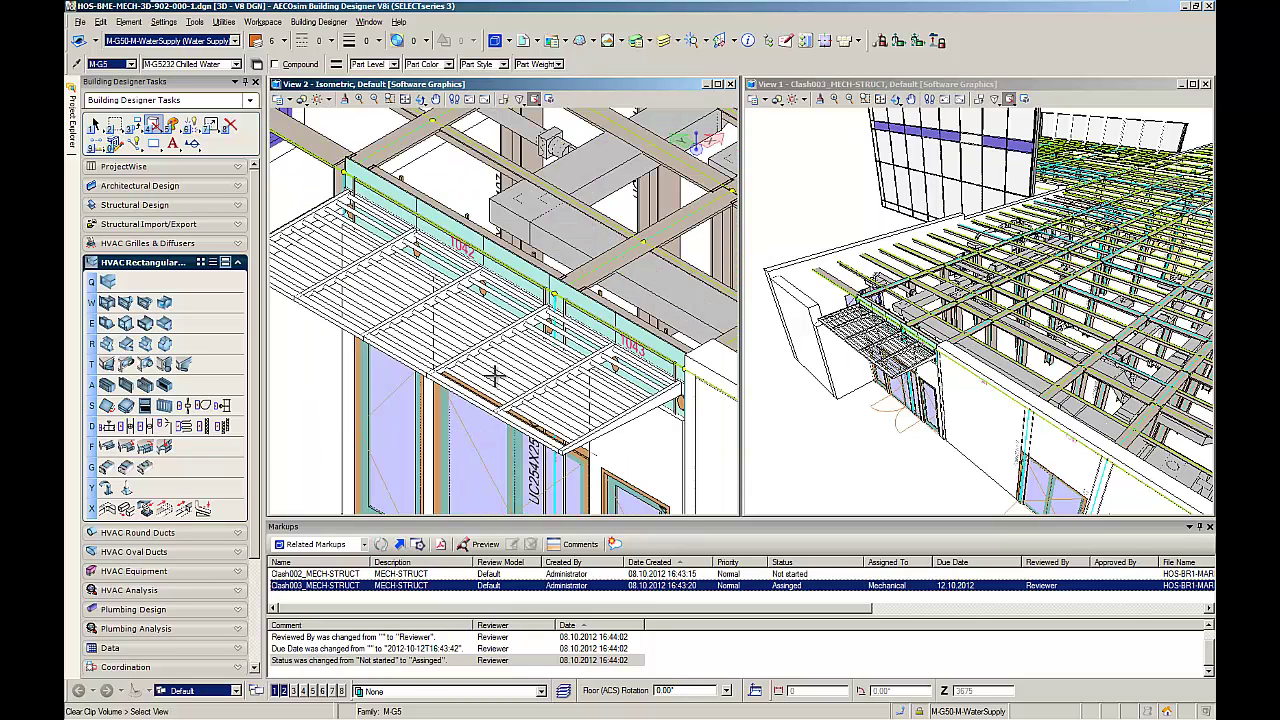
# Move the 450 × 250 mm M-G524 duct by 130 at -90° from its anchor point
pyautogui.click(124, 510)
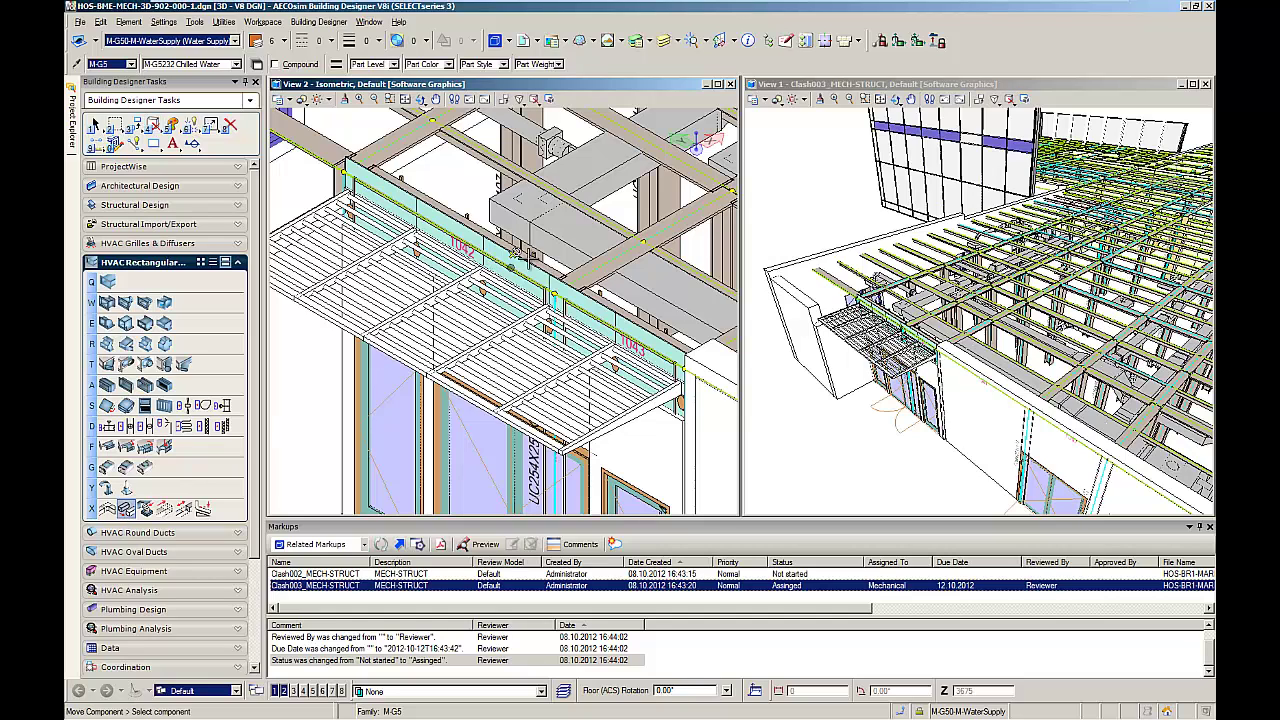
pyautogui.click(553, 238)
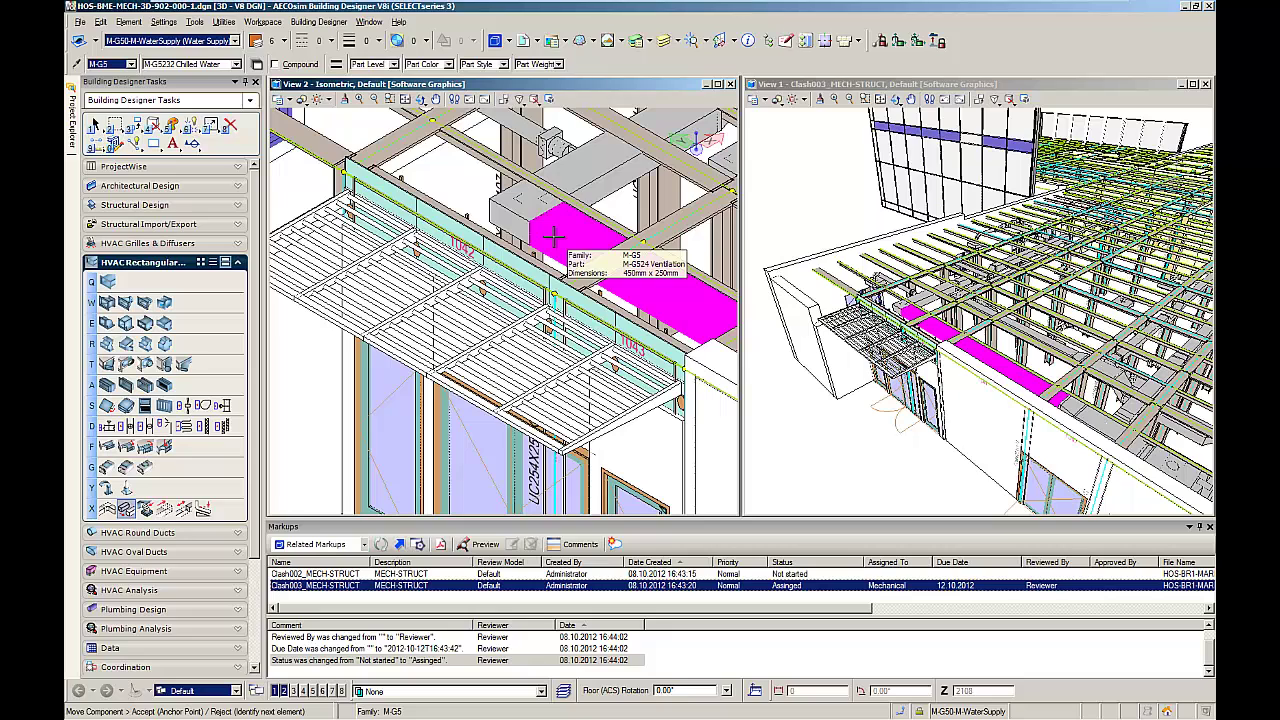
pyautogui.click(553, 240)
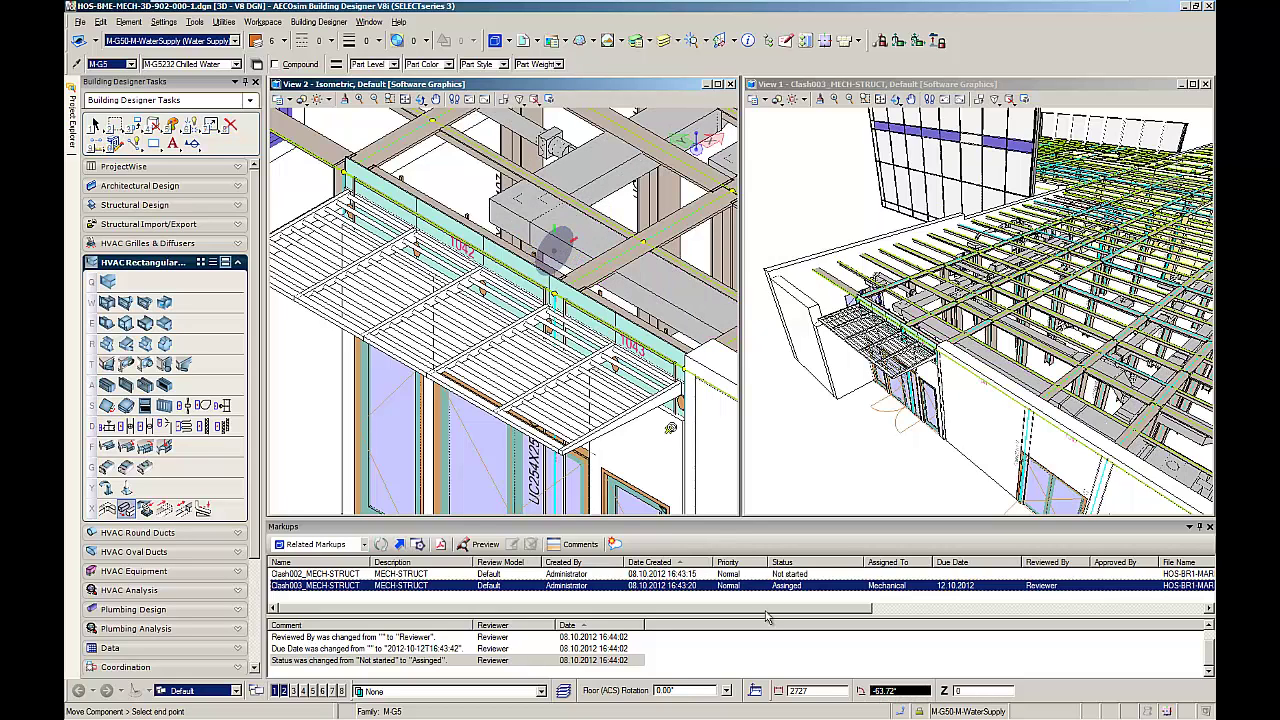
pyautogui.click(816, 692)
pyautogui.write('1')
pyautogui.press('Tab')
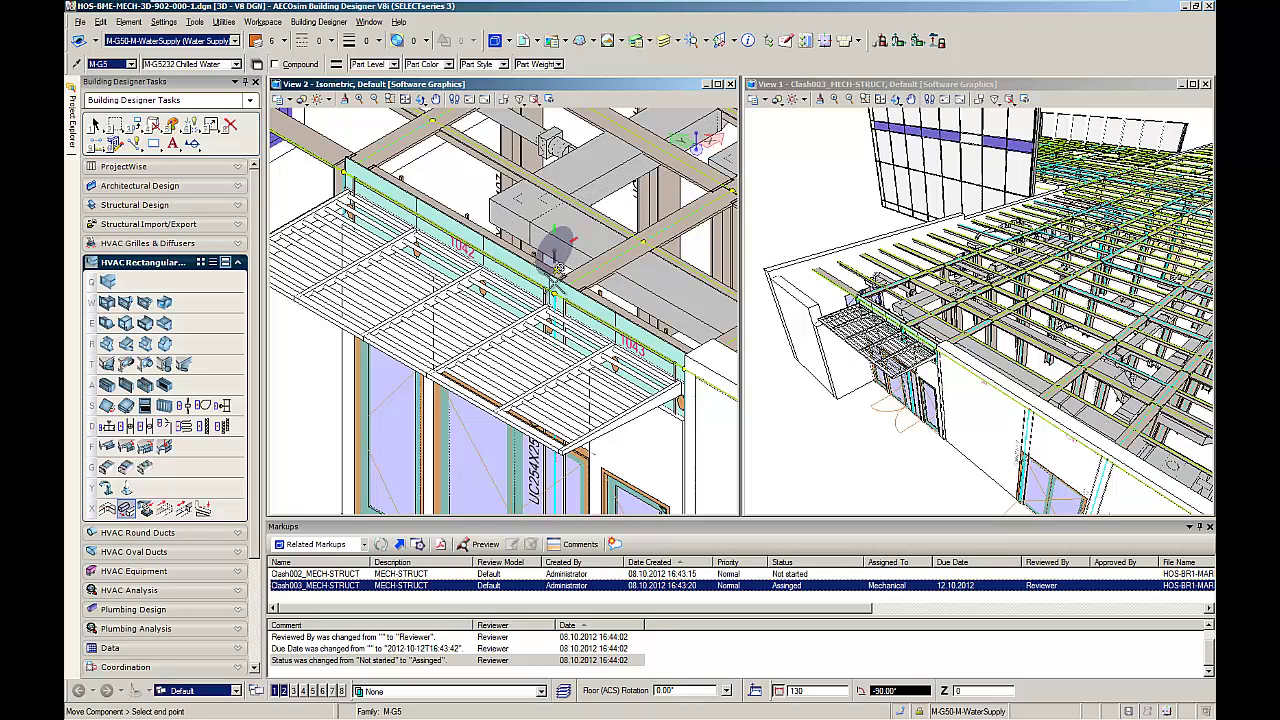
pyautogui.click(550, 158)
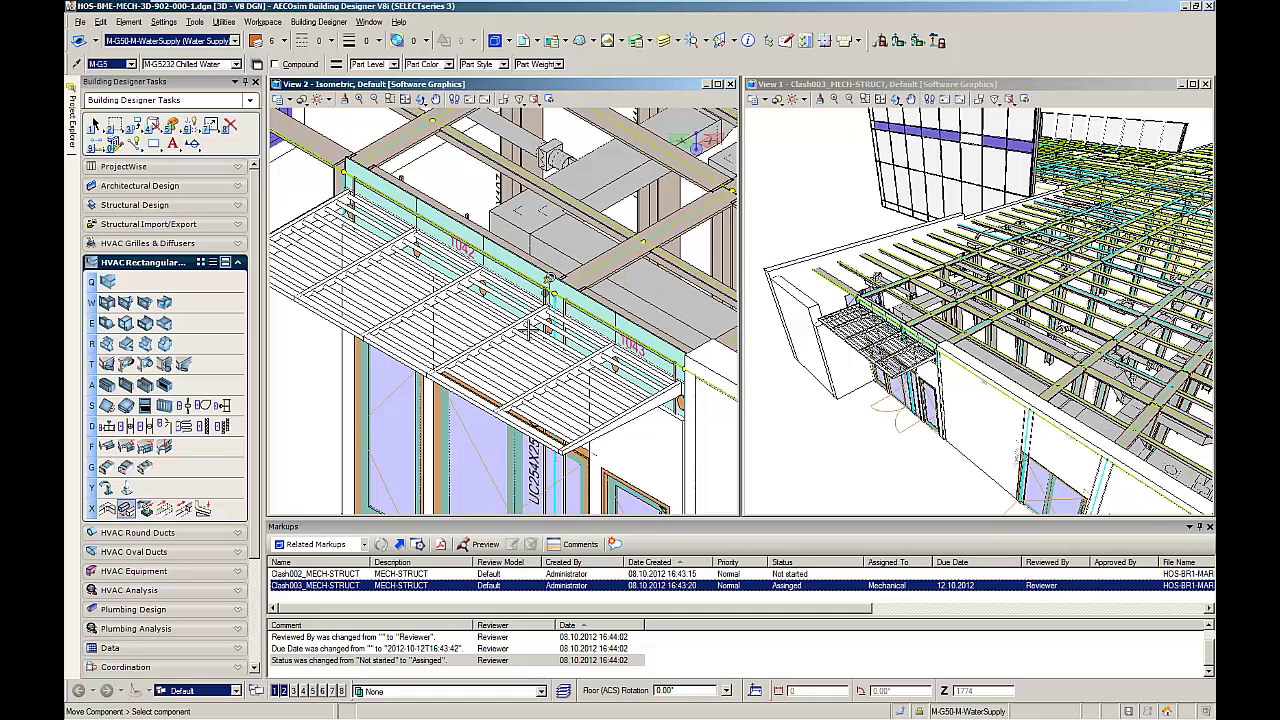
# Change the Clash003_MECH-STRUCT markup's status from Assigned to Completed in its properties
pyautogui.rightClick(344, 590)
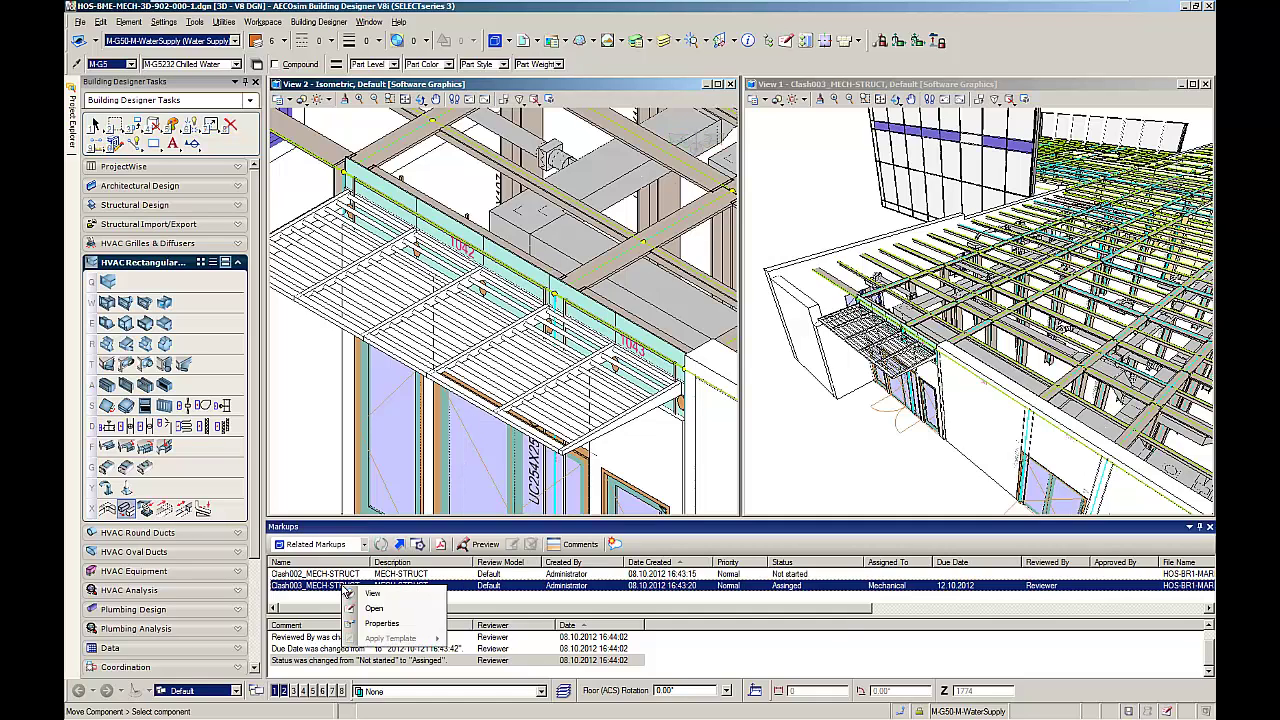
pyautogui.click(380, 624)
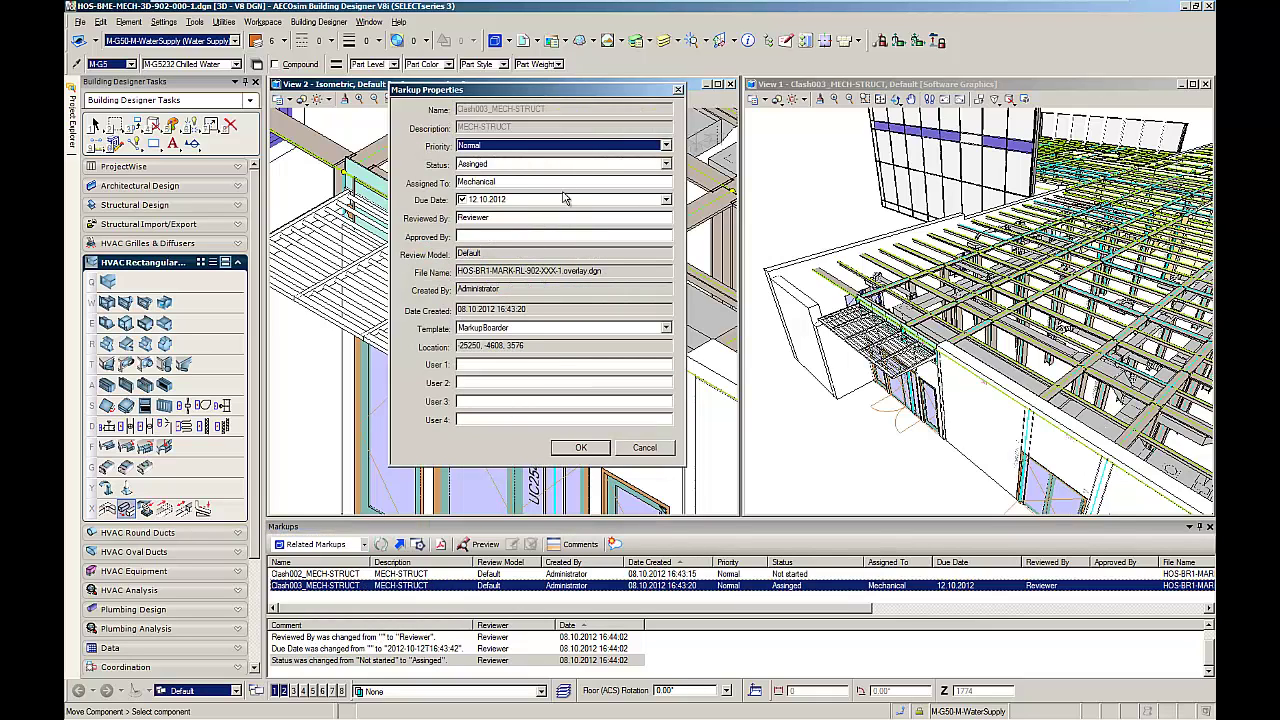
pyautogui.click(666, 166)
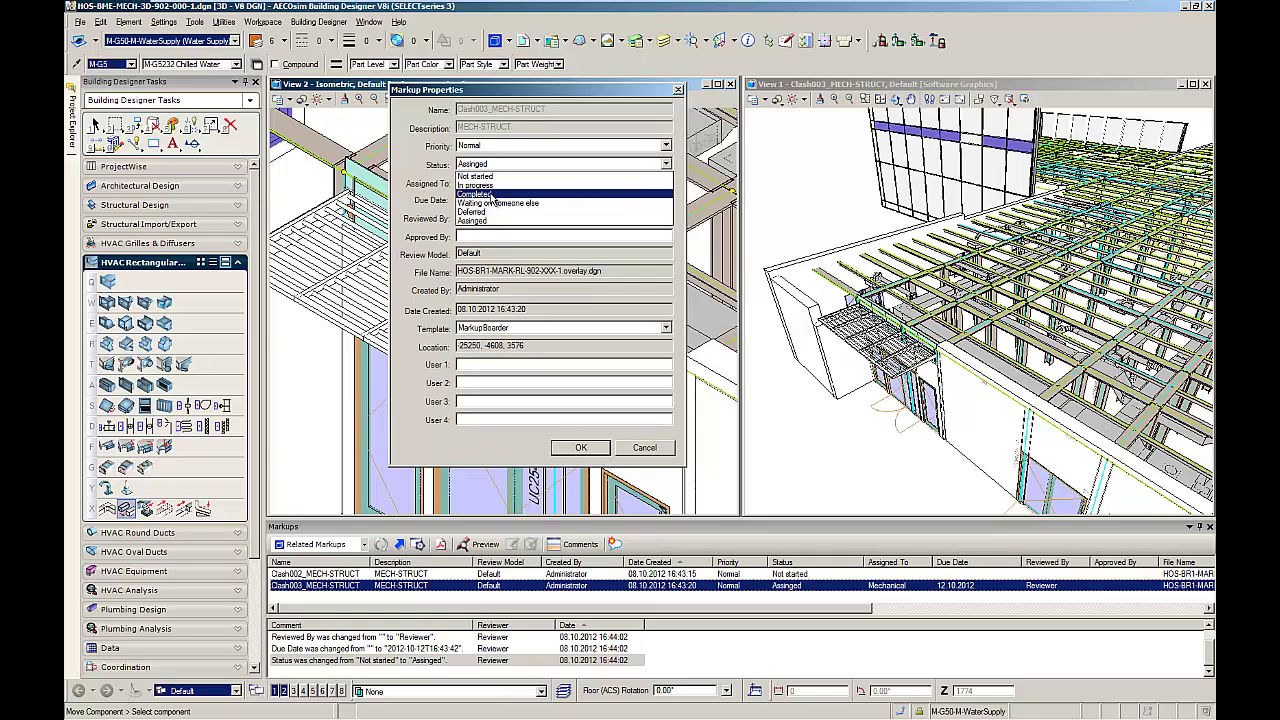
pyautogui.click(492, 195)
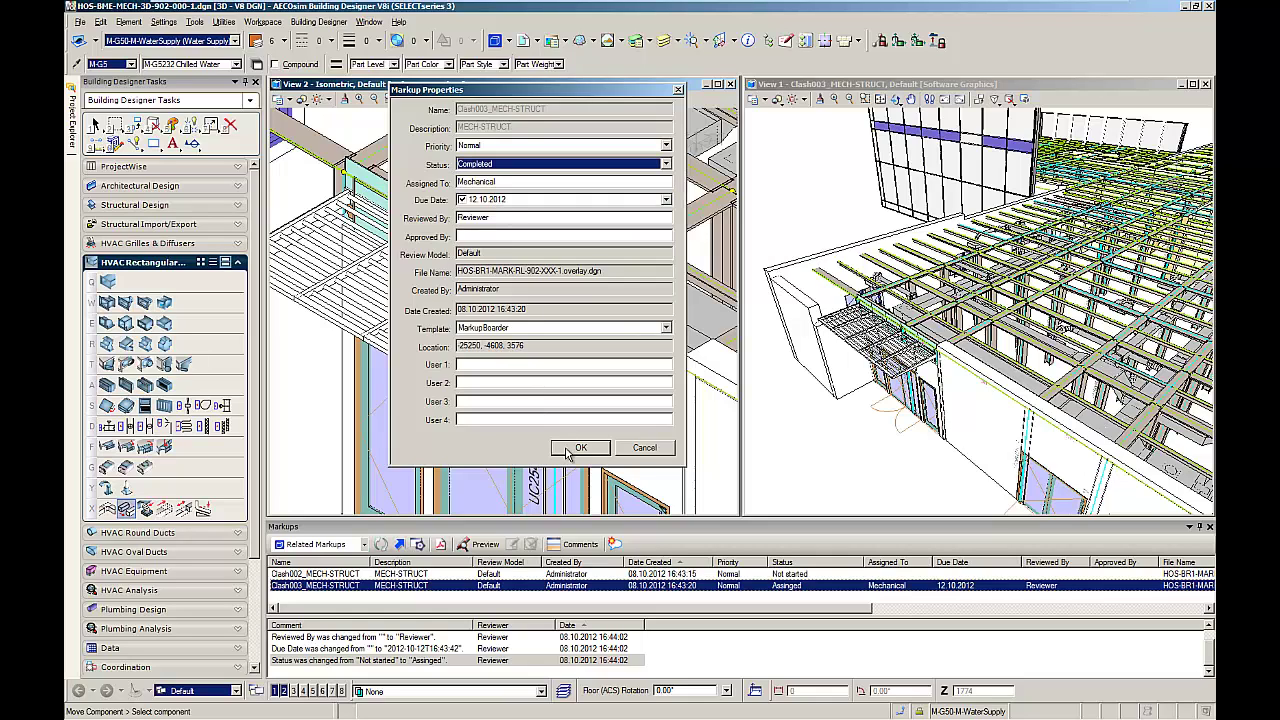
pyautogui.click(567, 450)
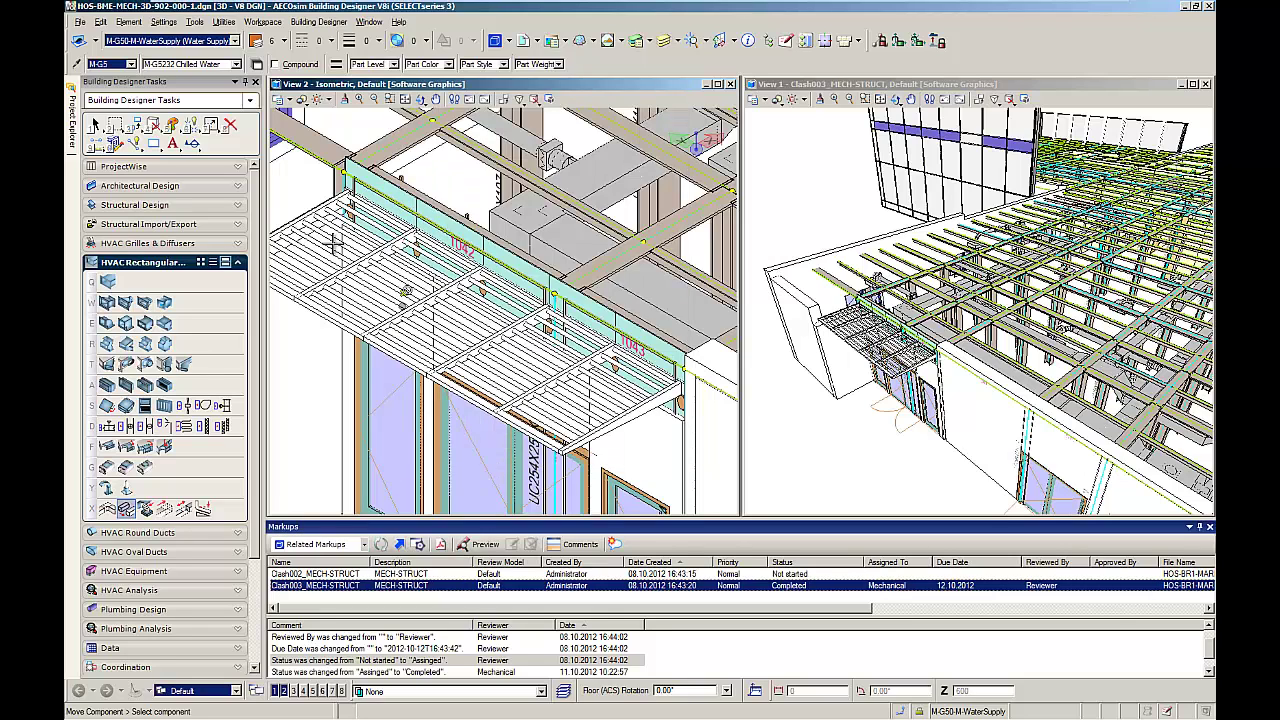
pyautogui.click(79, 21)
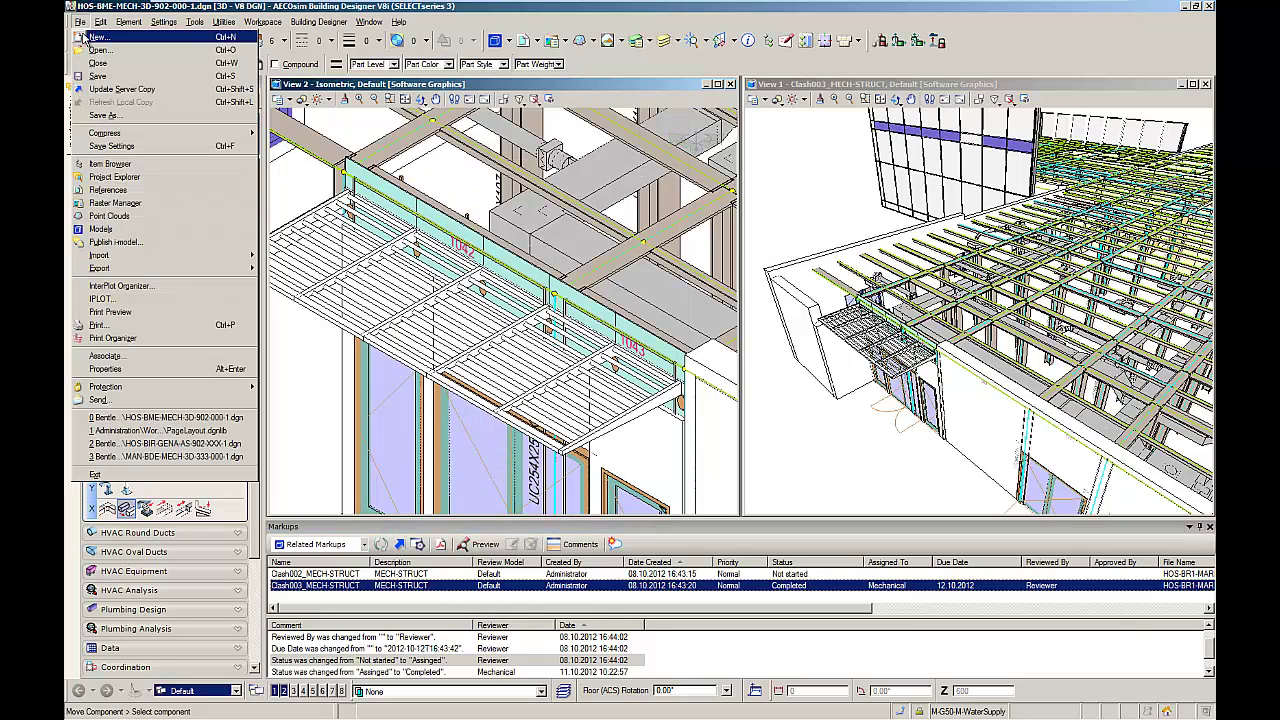
# Publish the mechanical model as an i-model and open the HOS-BR1-MARK-RL-902-XXX-1 overlay in Navigator
pyautogui.click(102, 246)
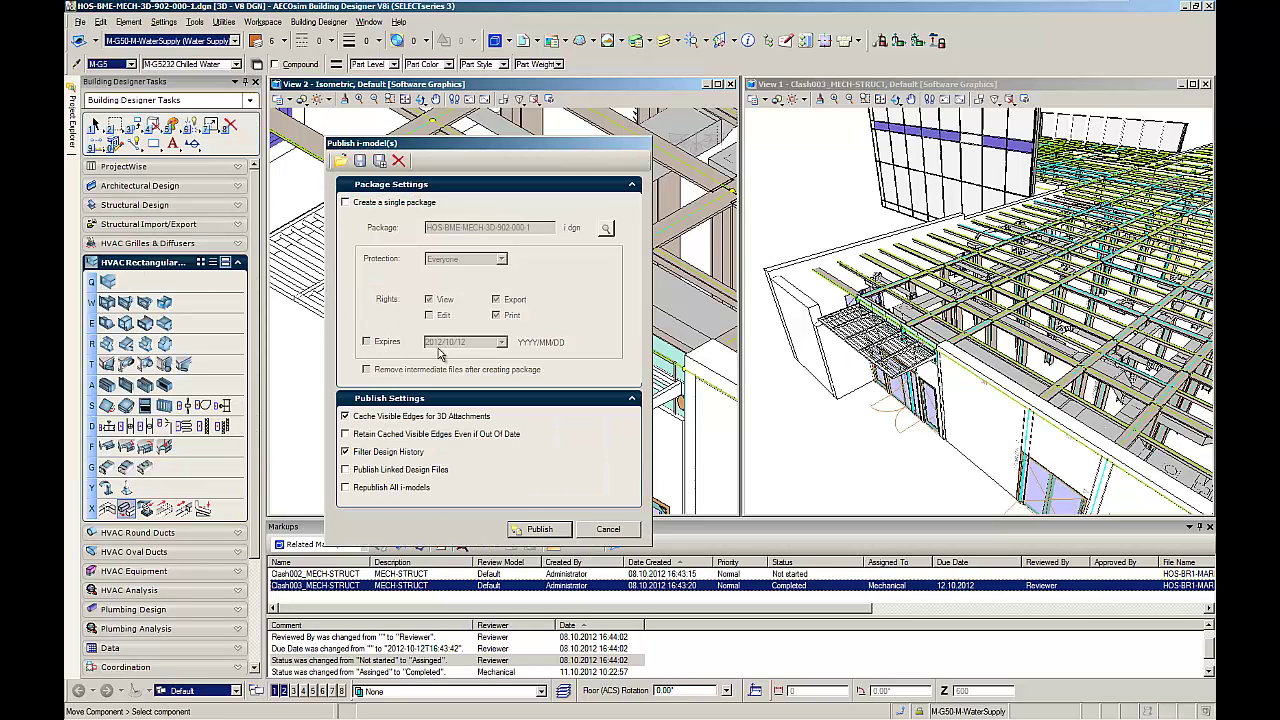
pyautogui.click(537, 537)
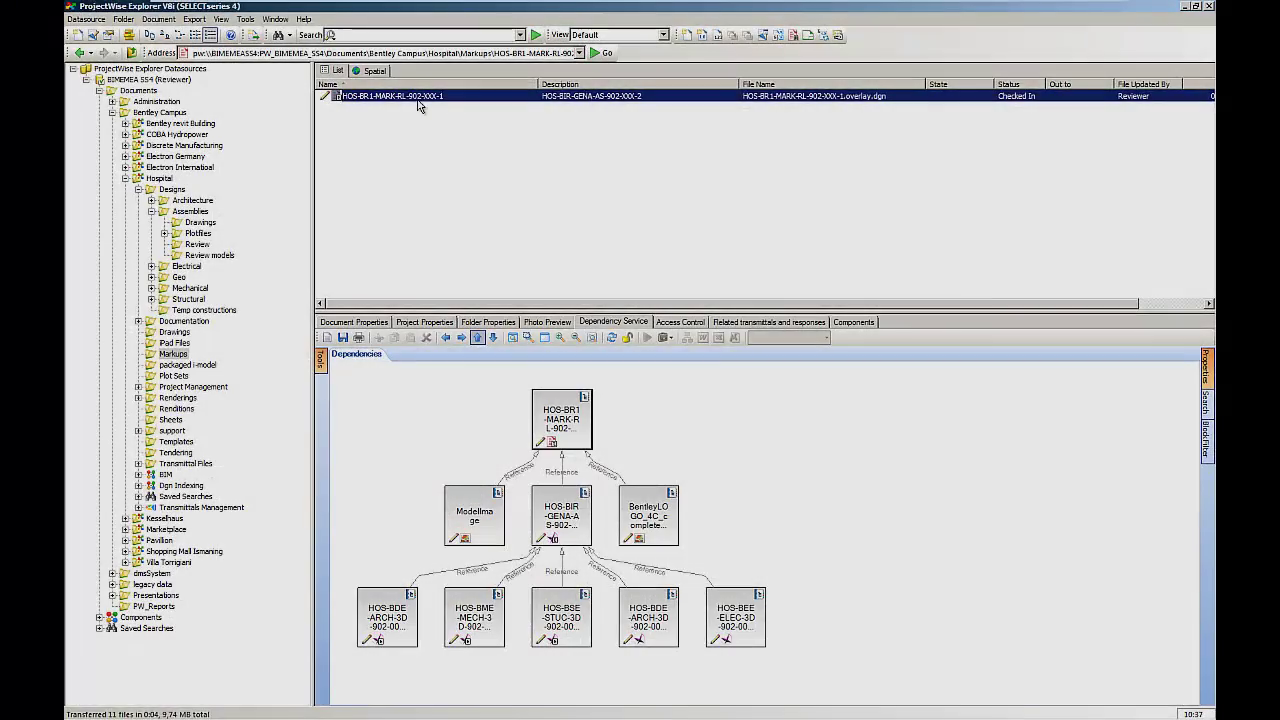
pyautogui.doubleClick(417, 97)
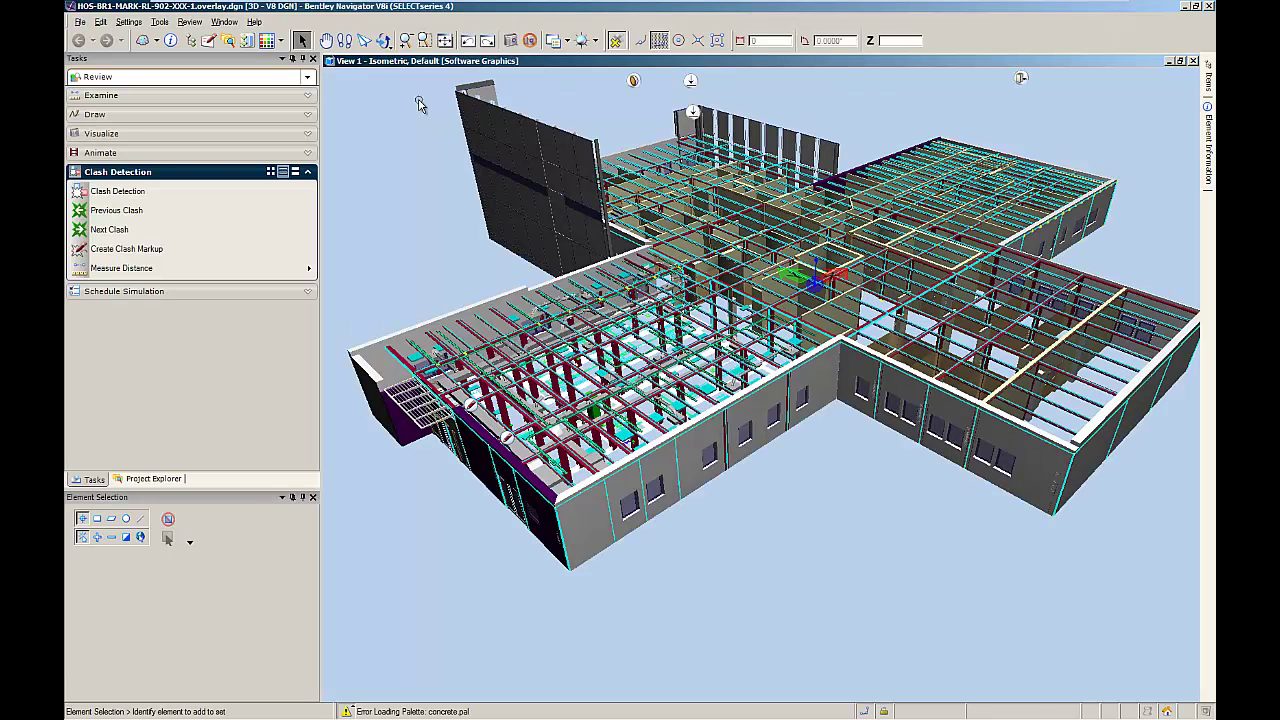
# Open Clash Detection from the Tasks panel to load the MECH-STRUCT job
pyautogui.click(120, 196)
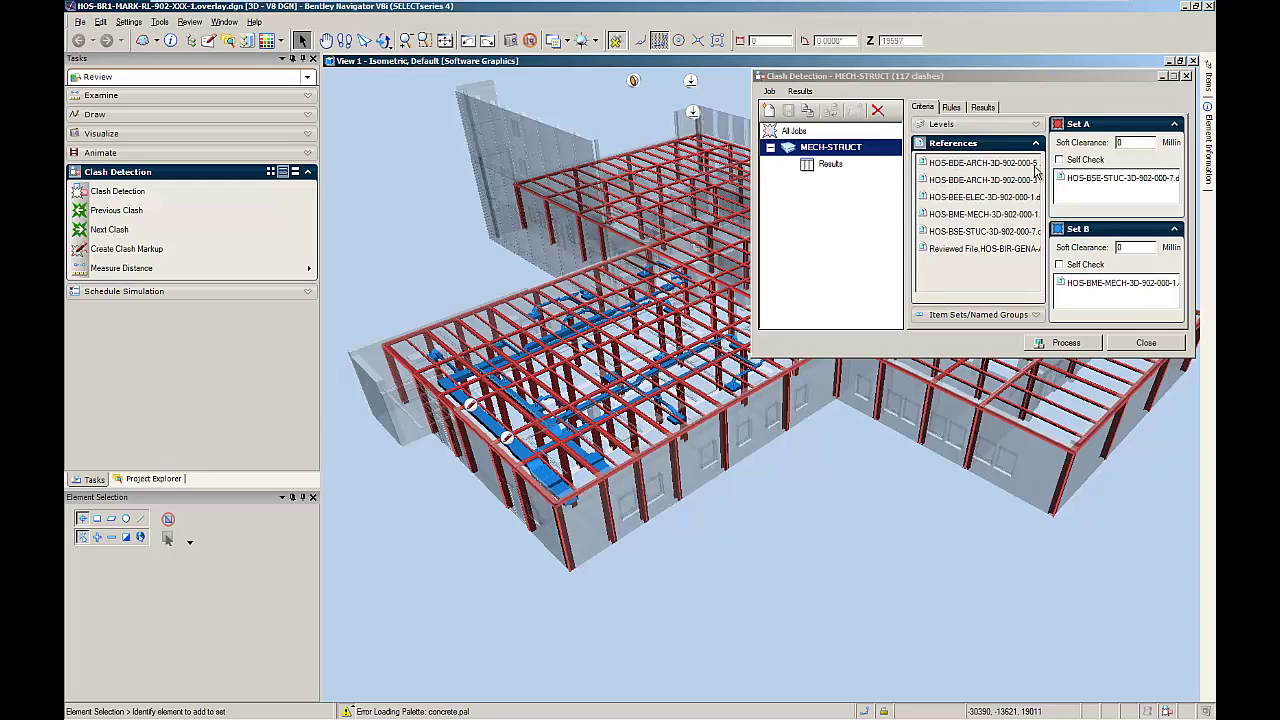
# Rerun the MECH-STRUCT clash check and zoom to Clash002 and Clash003 in the results
pyautogui.click(1066, 343)
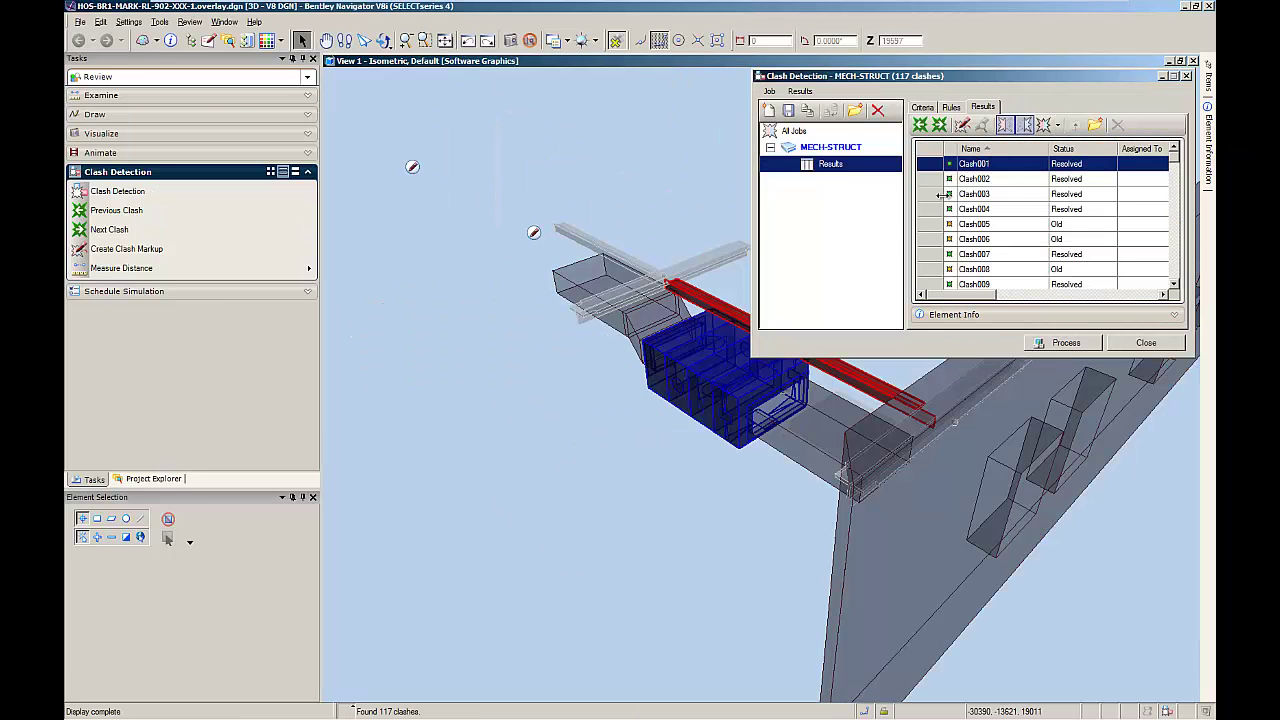
pyautogui.click(936, 180)
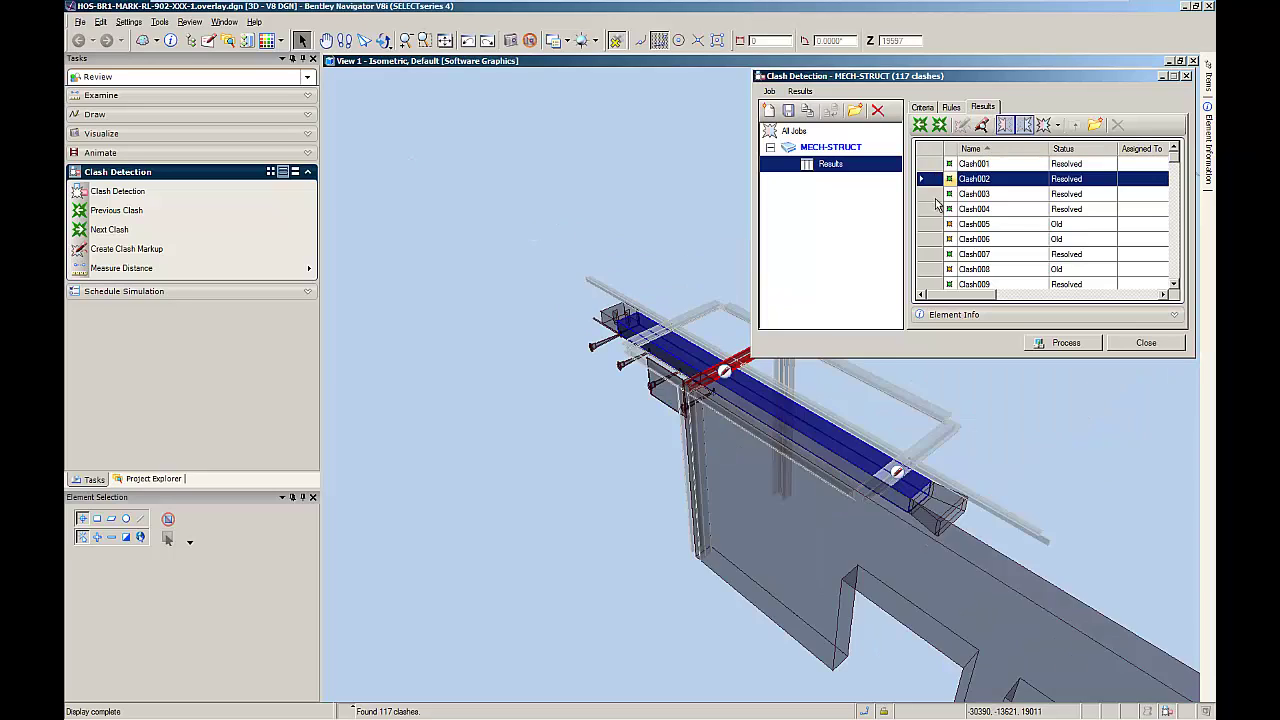
pyautogui.click(935, 195)
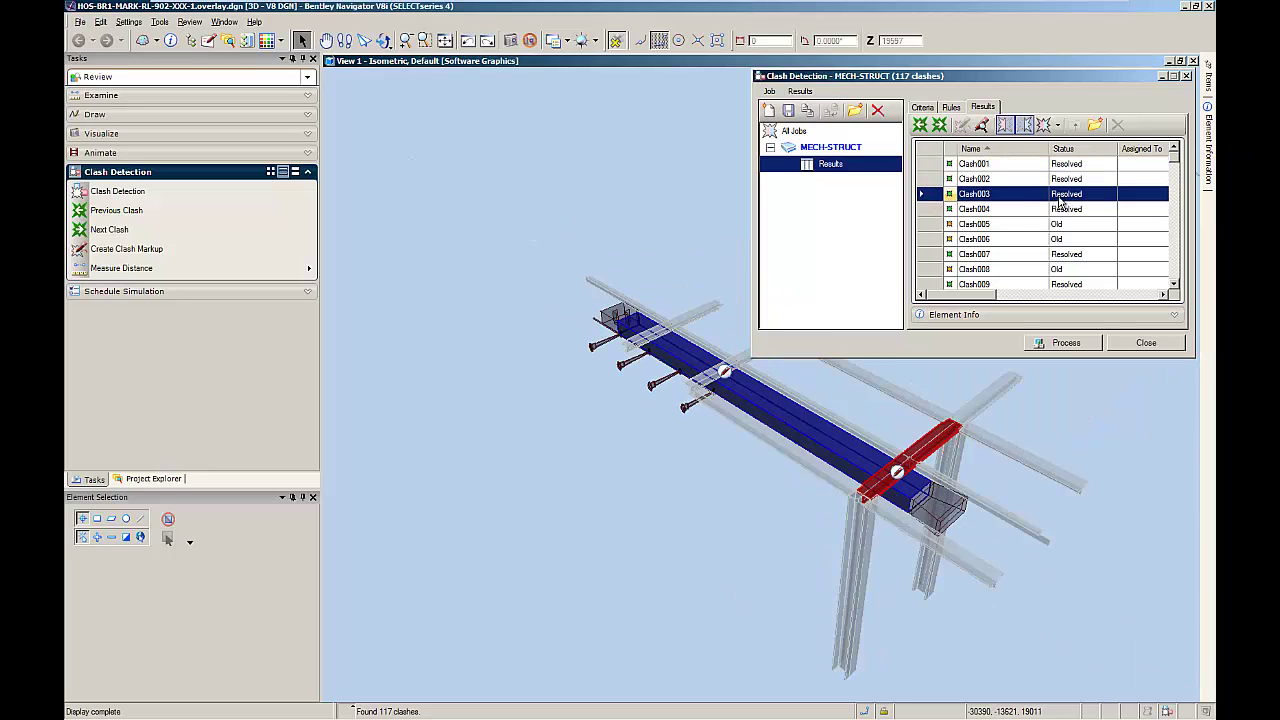
# Preview the markup attached to Clash003, then close the preview and clash detection
pyautogui.click(982, 125)
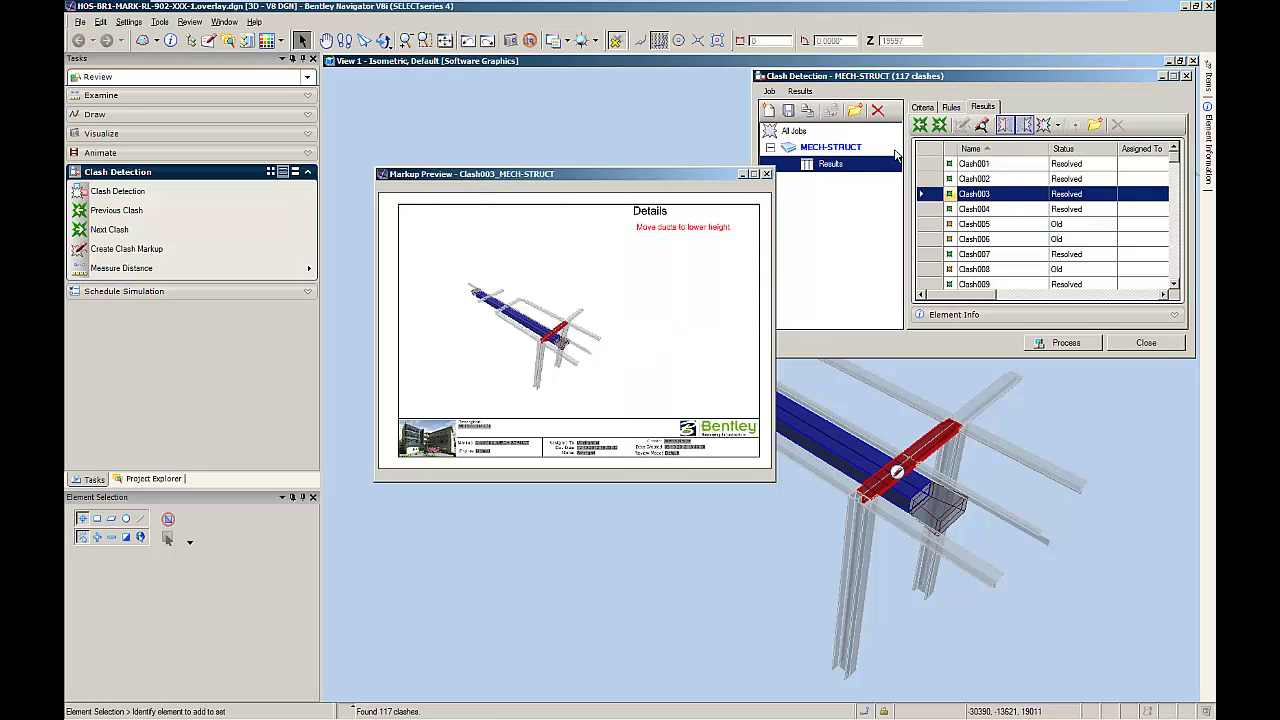
pyautogui.click(767, 175)
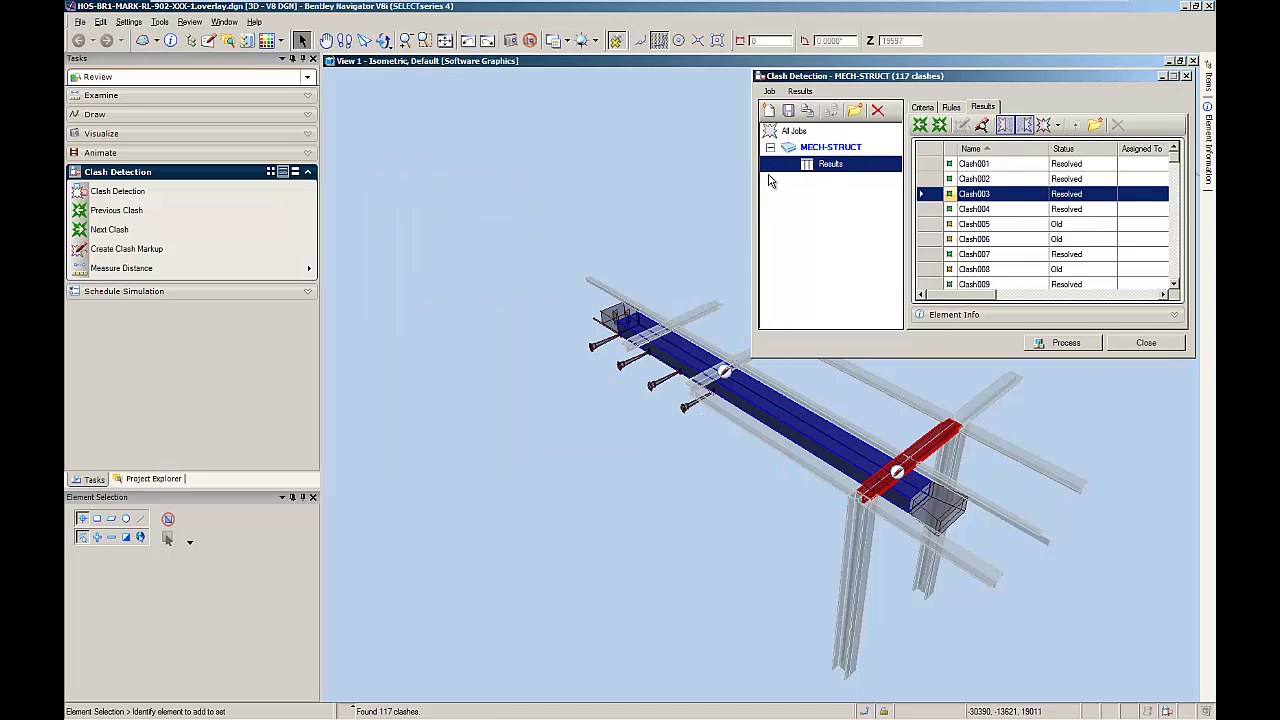
pyautogui.click(1127, 347)
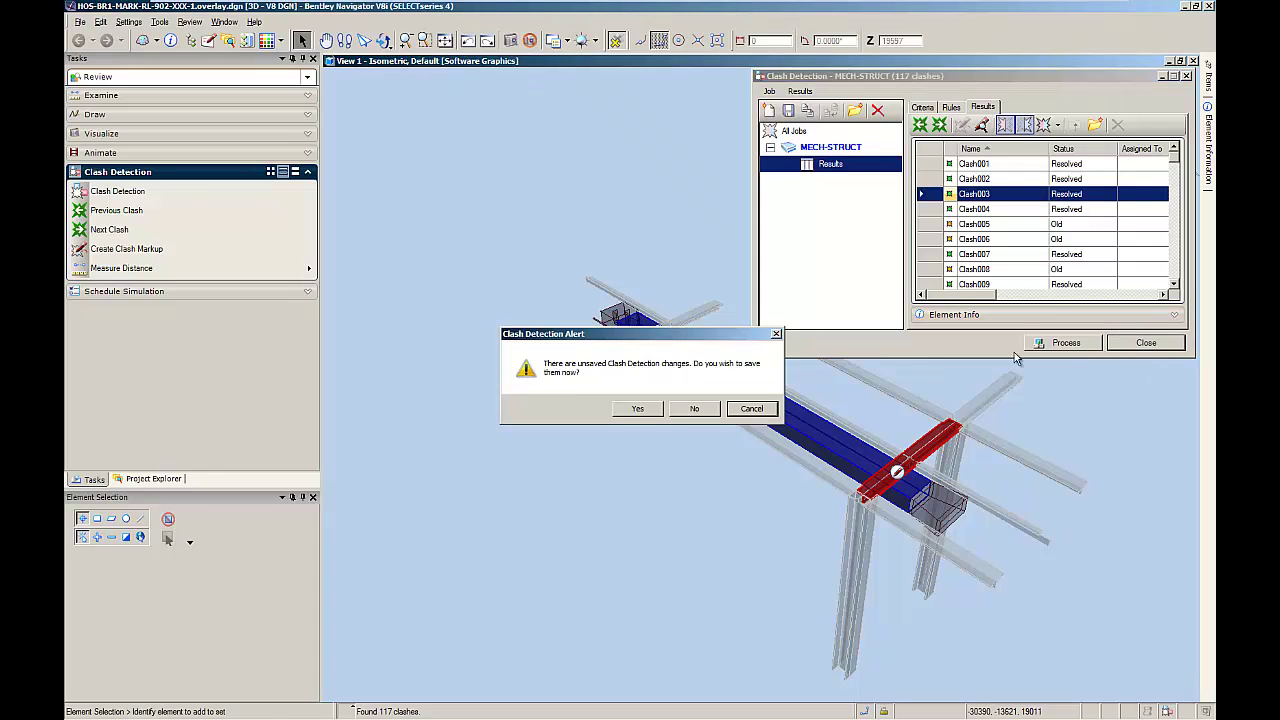
# Save the clash changes and open Clash003_MECH-STRUCT's properties from the Markups list
pyautogui.click(631, 412)
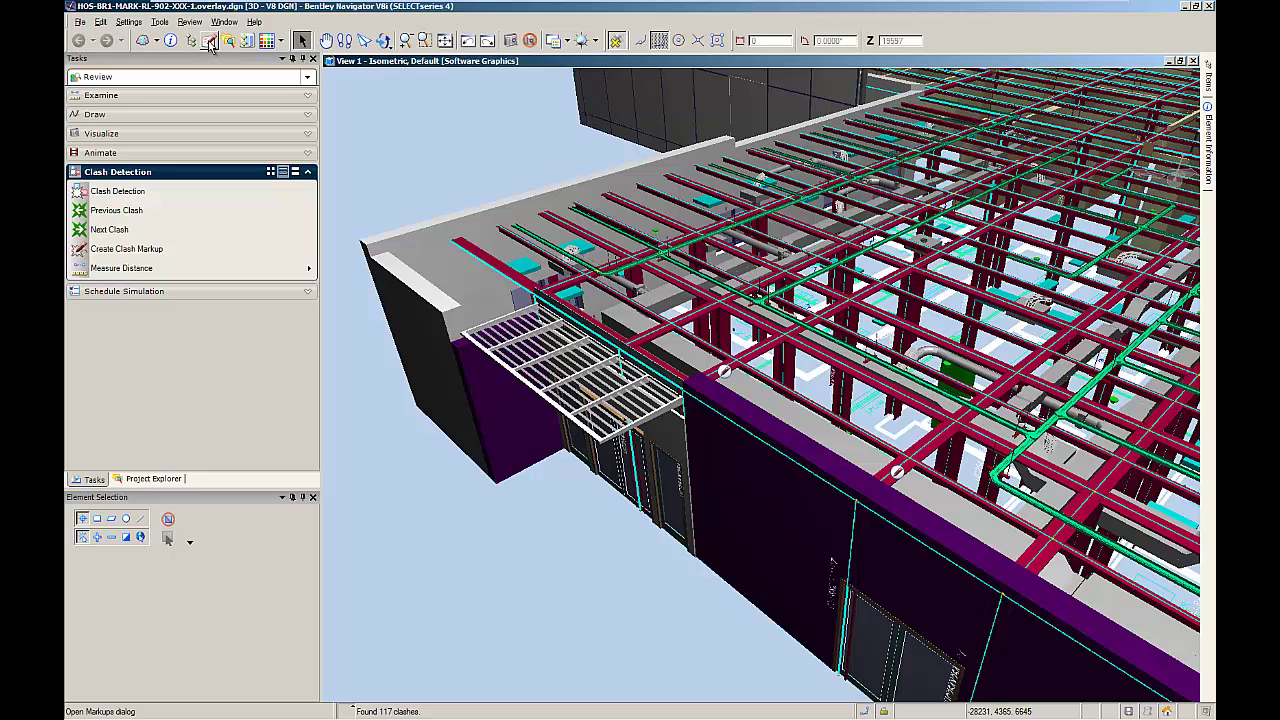
pyautogui.click(210, 44)
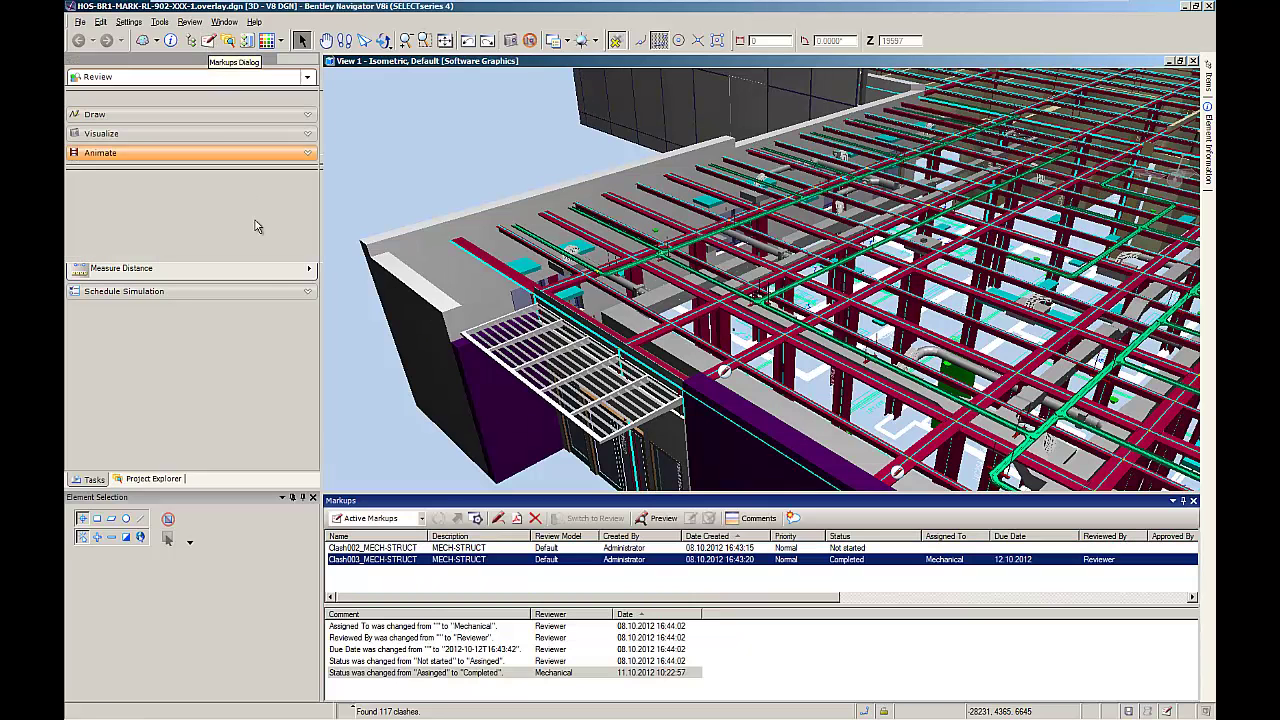
pyautogui.rightClick(362, 566)
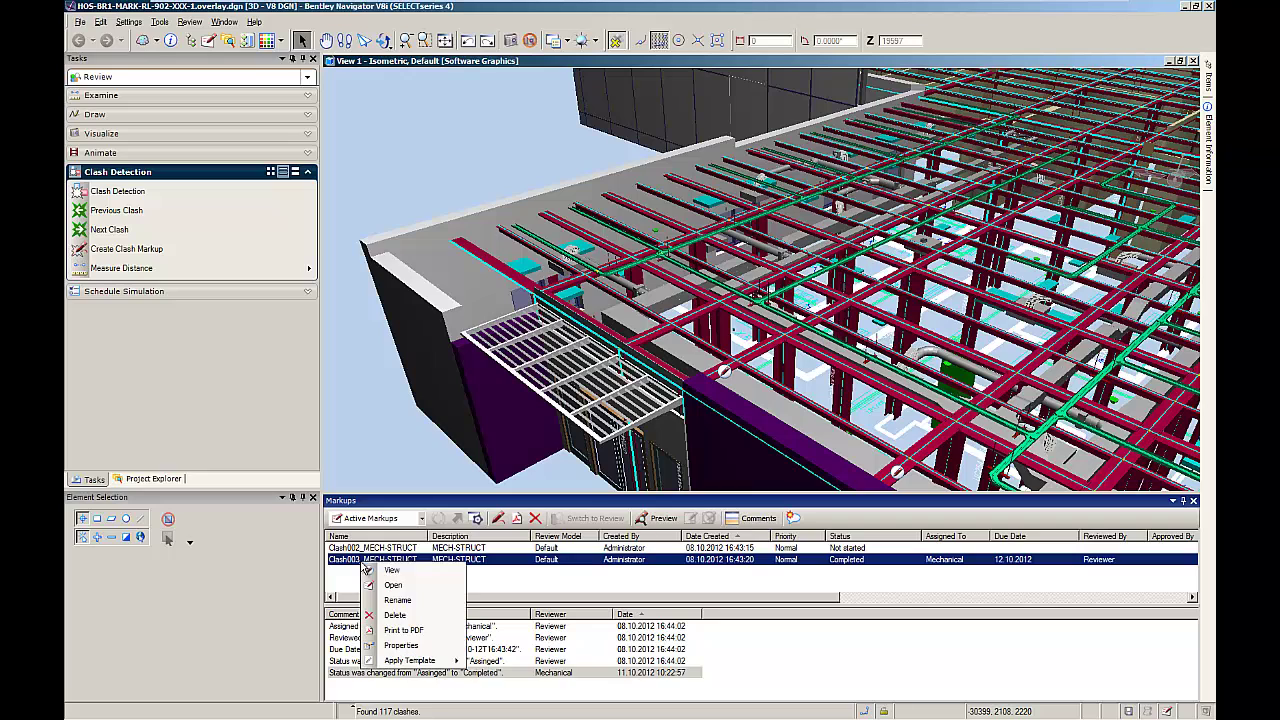
pyautogui.click(390, 648)
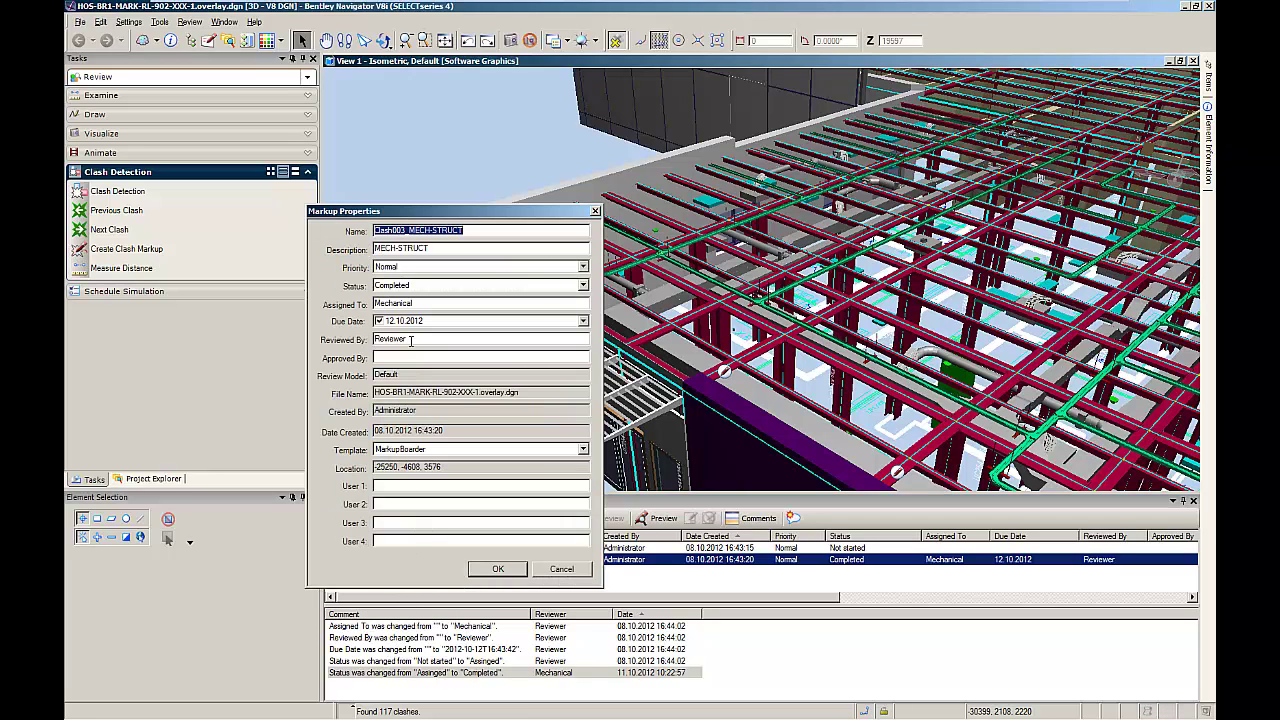